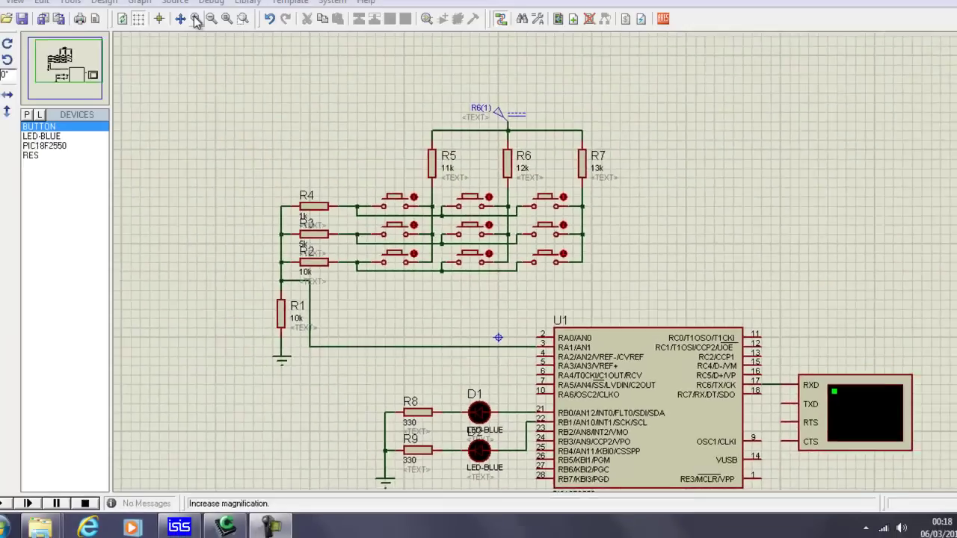
Zoom the schematic in on the keypad circuit together with U1's pins
click(208, 40)
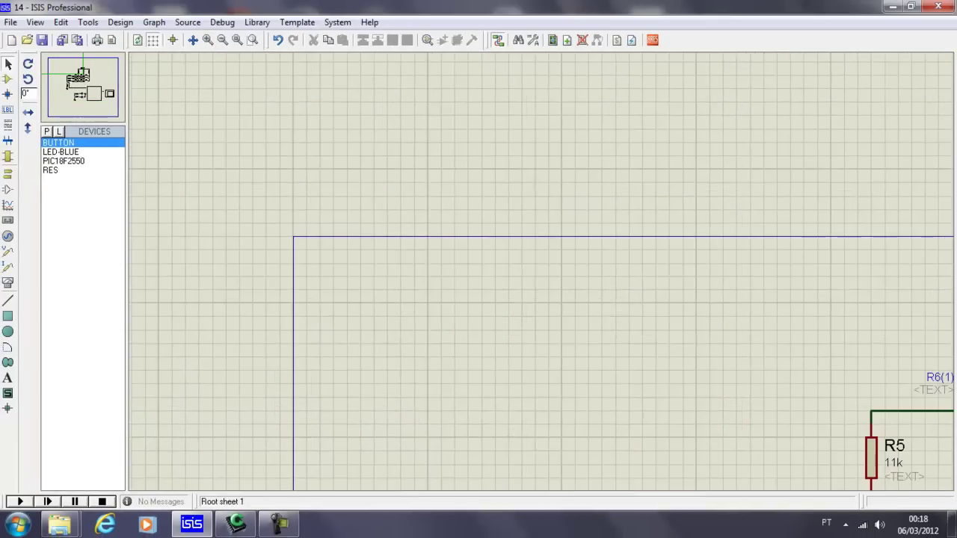
mouse_move(924, 344)
mouse_down()
mouse_move(953, 464)
mouse_move(836, 470)
mouse_move(807, 487)
mouse_up()
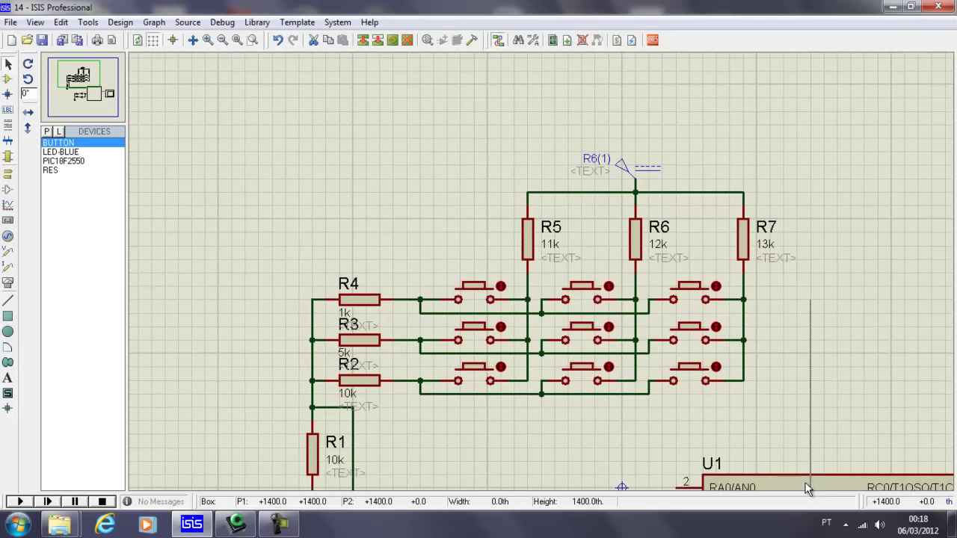
drag(807, 492, 809, 398)
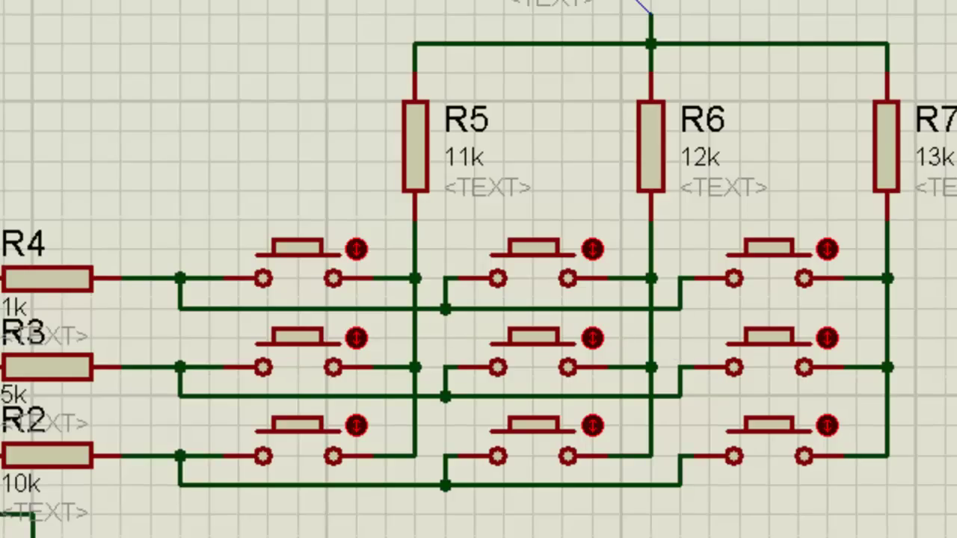
Review the setup lines 13-15, the ADC channel 1 setting and the read_adc line in PCWHD
scroll(154, 203, down, 2)
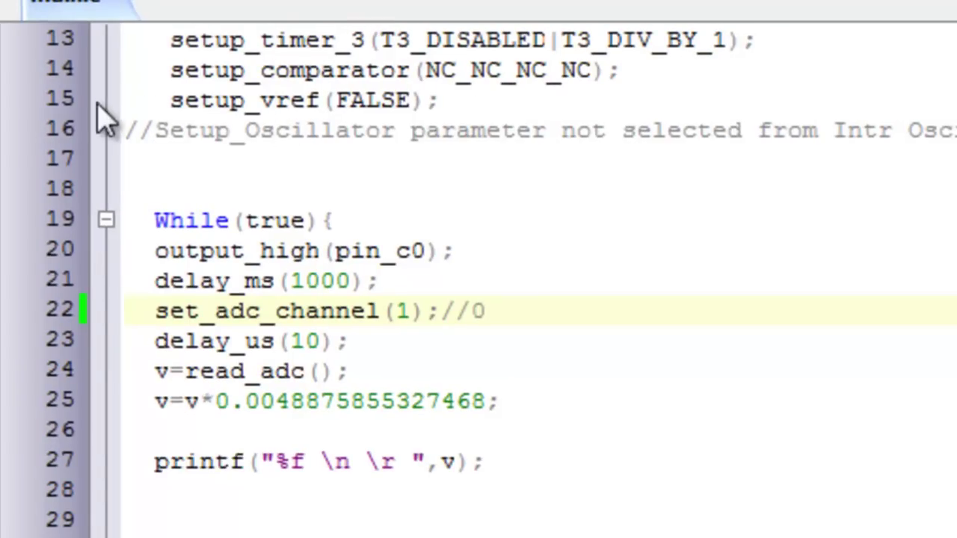
mouse_move(127, 100)
mouse_down()
mouse_move(132, 34)
mouse_move(168, 281)
mouse_up()
click(364, 344)
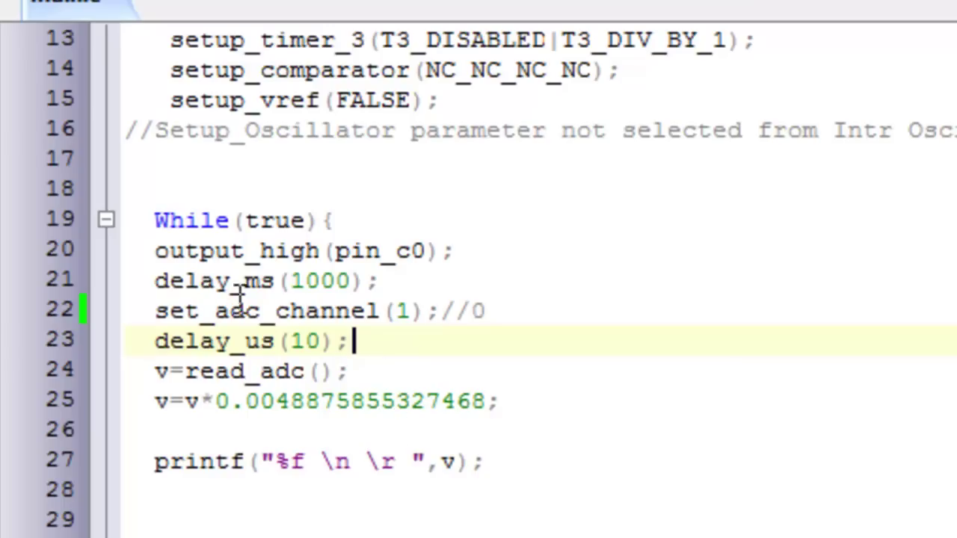
click(414, 311)
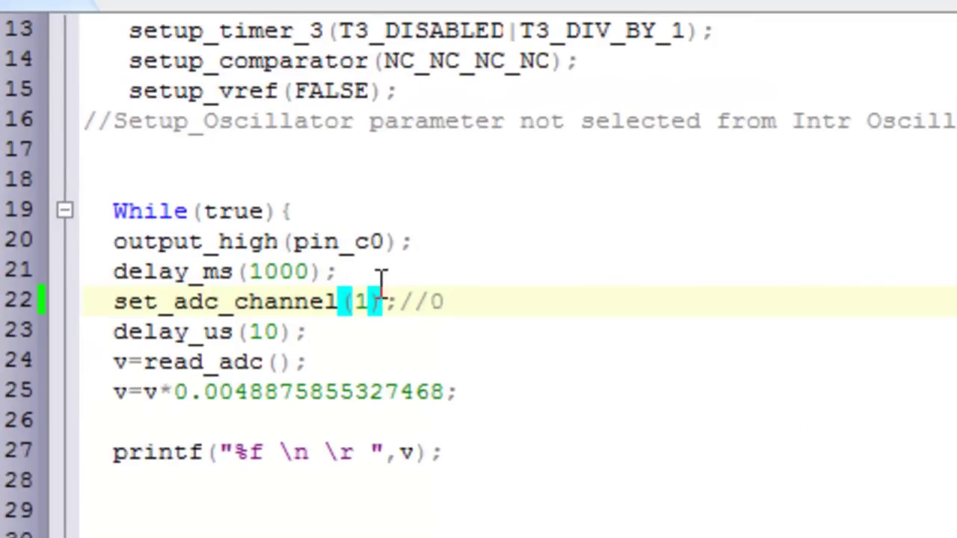
click(348, 364)
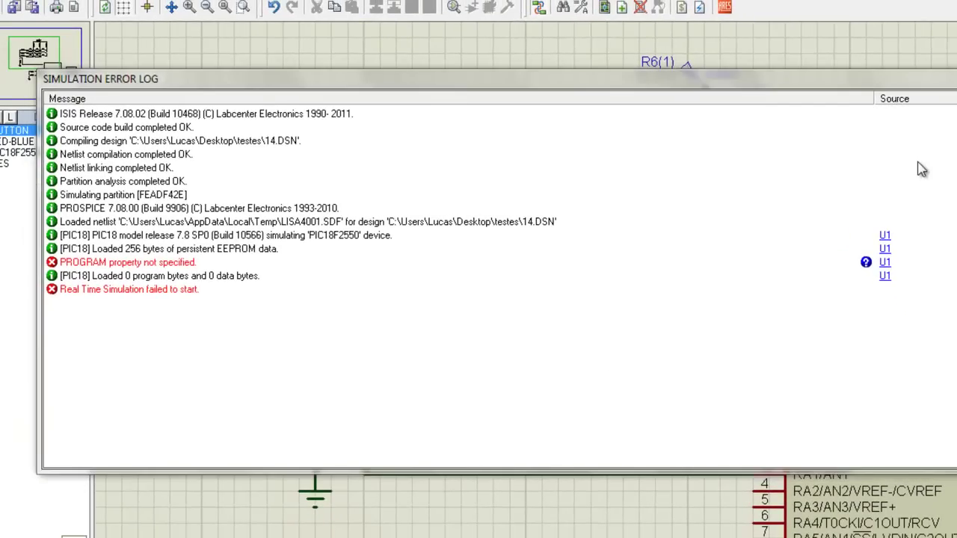
Dismiss the simulation error log and compile the C program in PCWHD with F9
key(Escape)
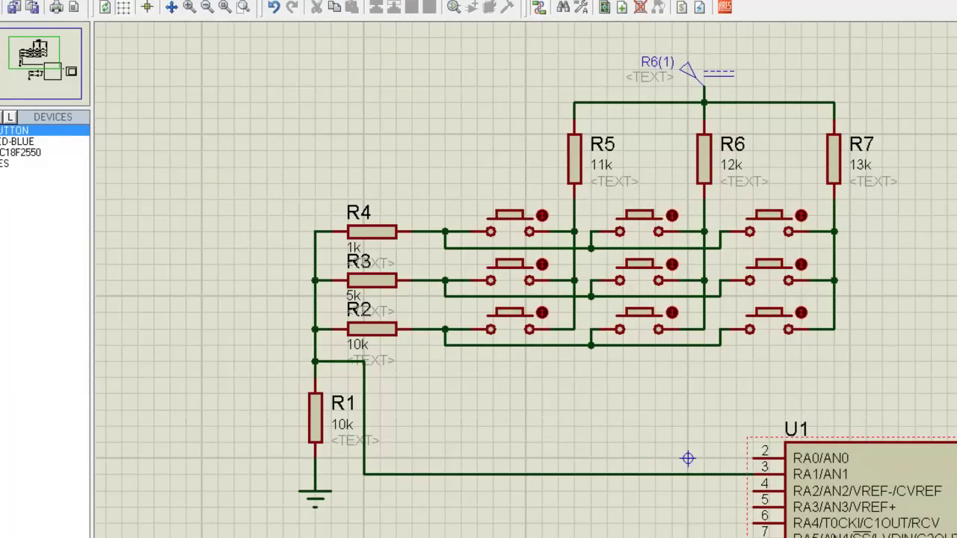
click(244, 523)
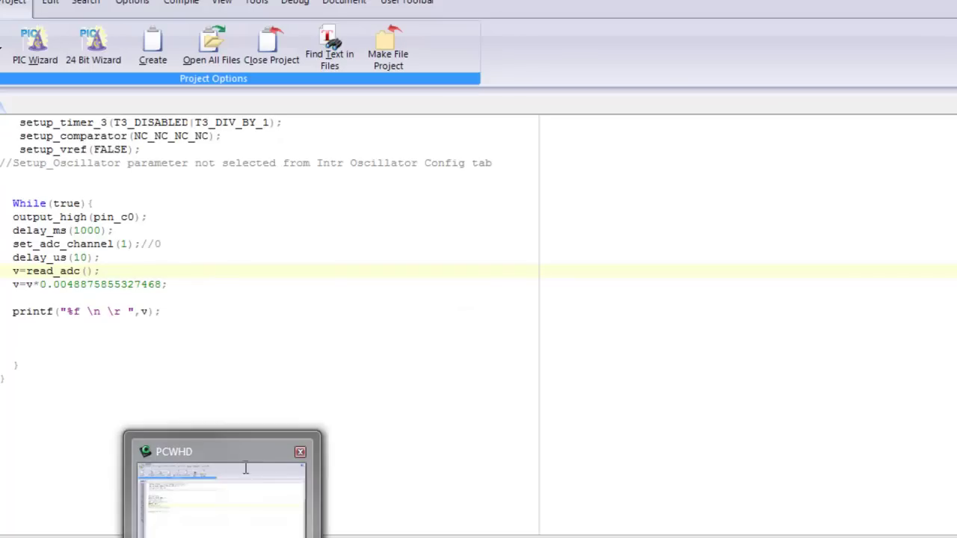
key(F9)
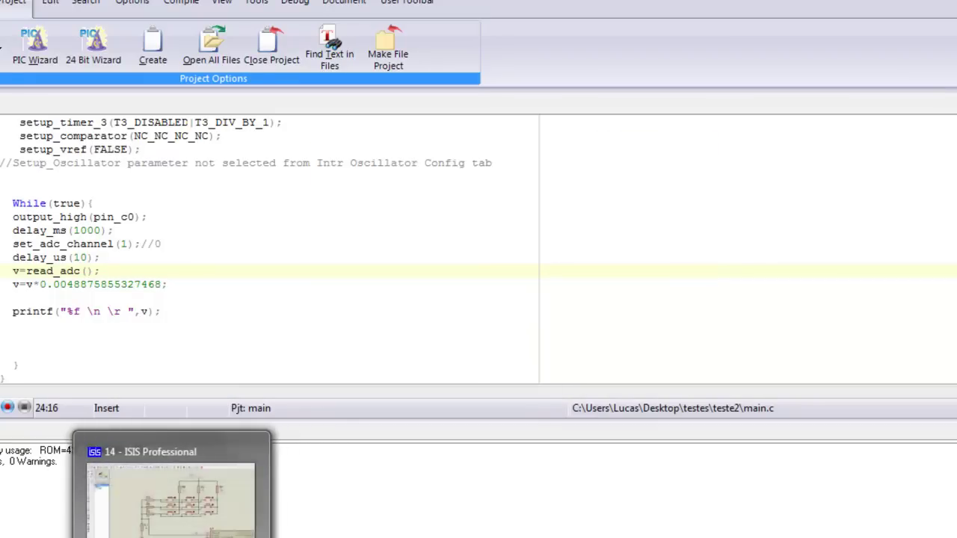
Set U1's Program File to teste2\main.hex and confirm the component settings
click(182, 494)
double_click(912, 488)
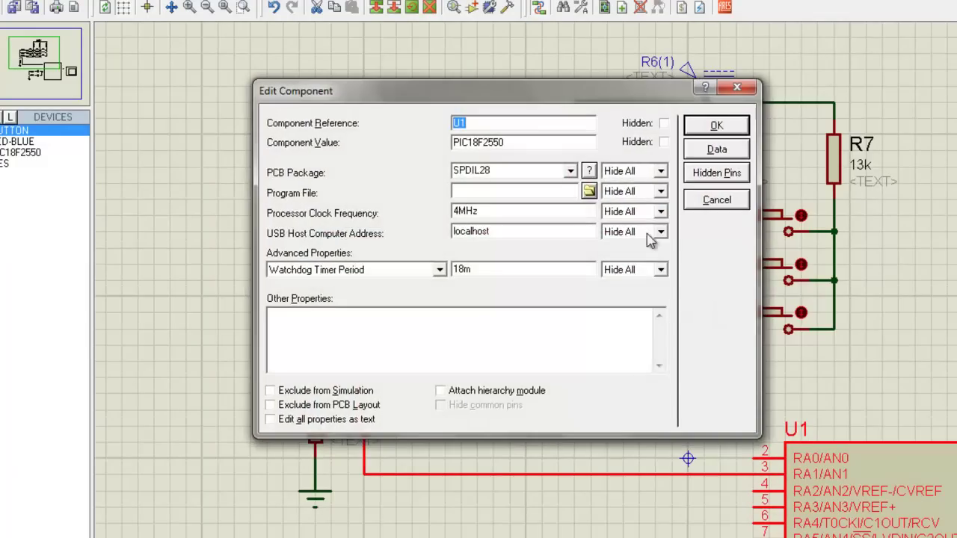
click(587, 191)
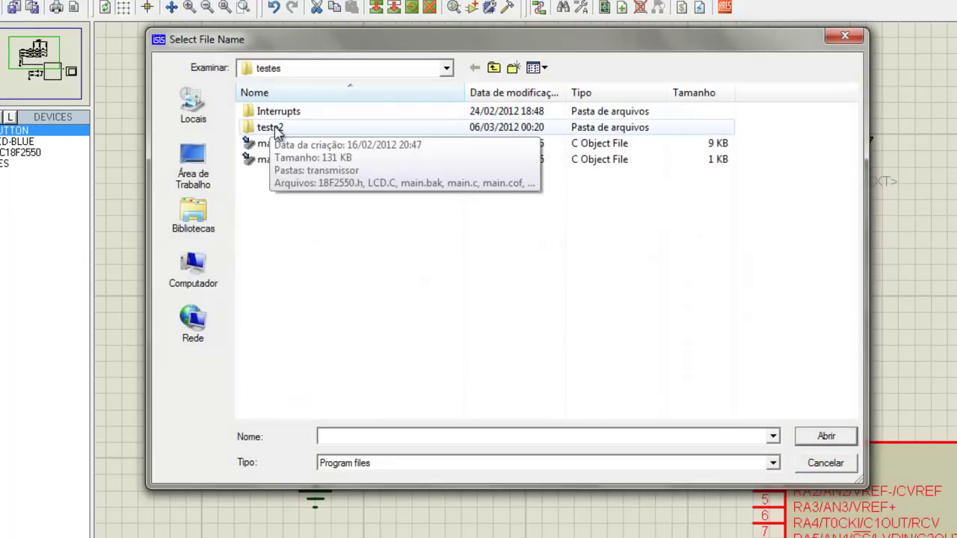
double_click(272, 129)
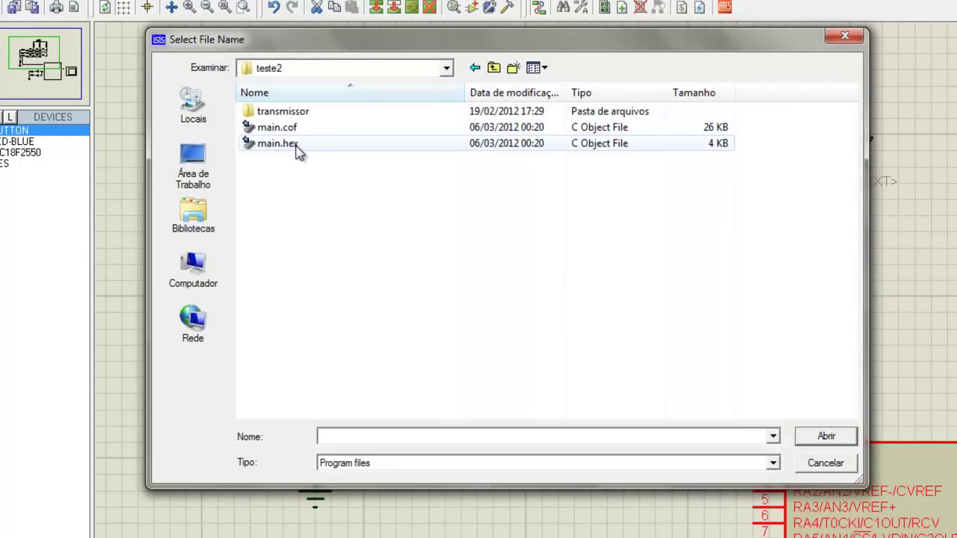
double_click(276, 143)
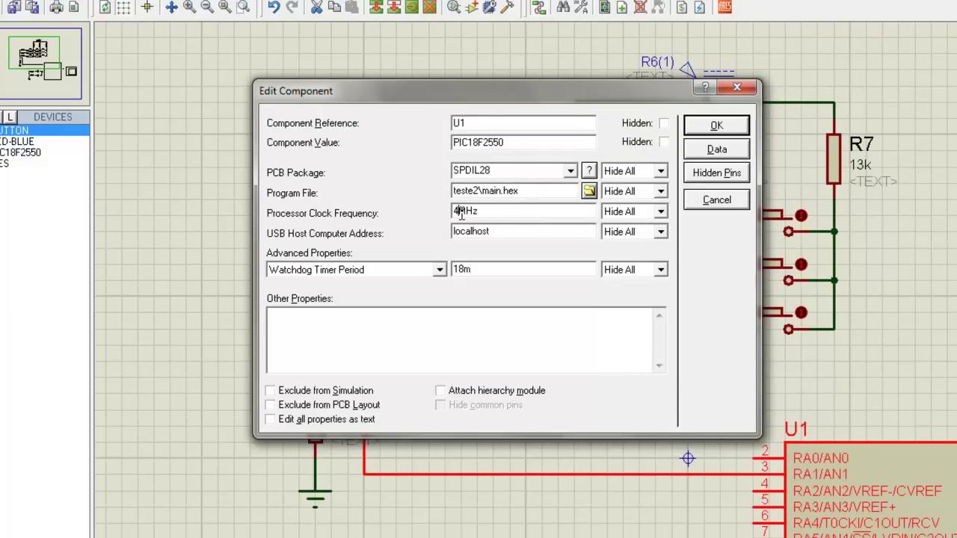
key(Return)
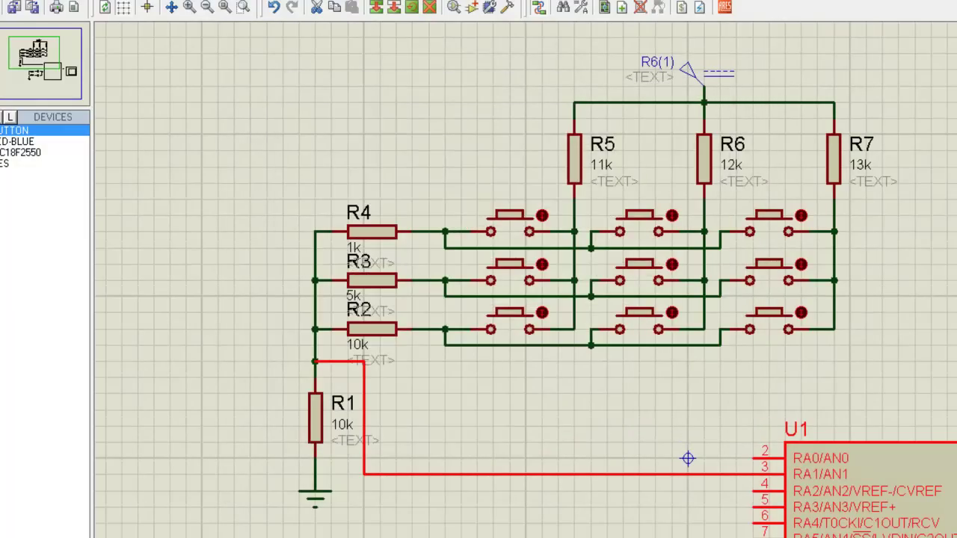
Start the simulation and place the Virtual Terminal at the schematic's right edge, clear of the keypad
key(F12)
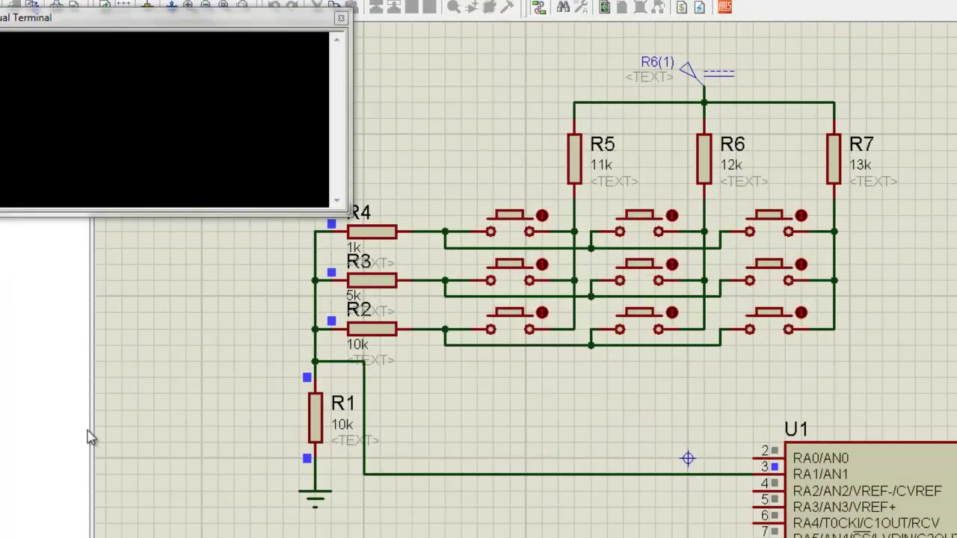
click(127, 27)
mouse_move(127, 27)
mouse_down()
mouse_move(483, 75)
mouse_move(894, 151)
mouse_up()
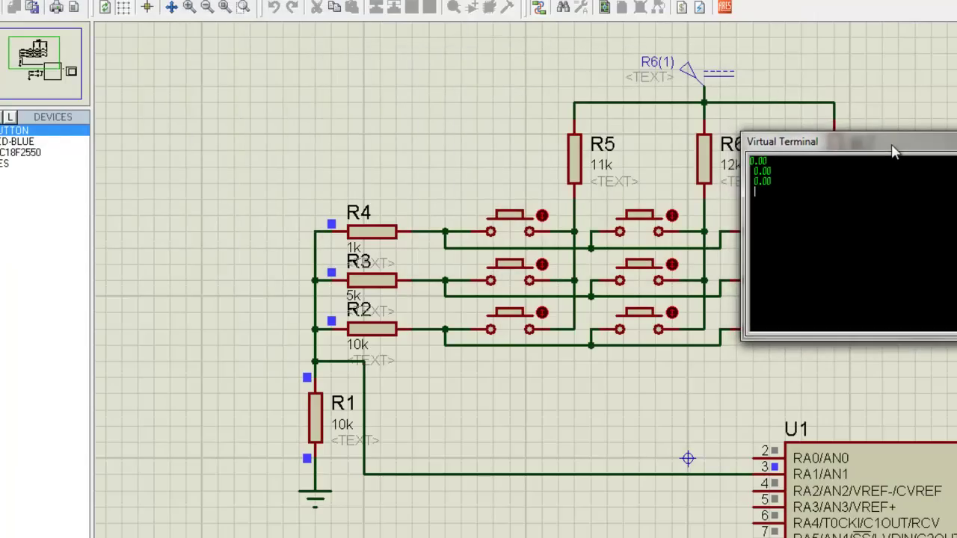
mouse_move(836, 152)
mouse_down()
mouse_move(956, 159)
mouse_move(940, 239)
mouse_up()
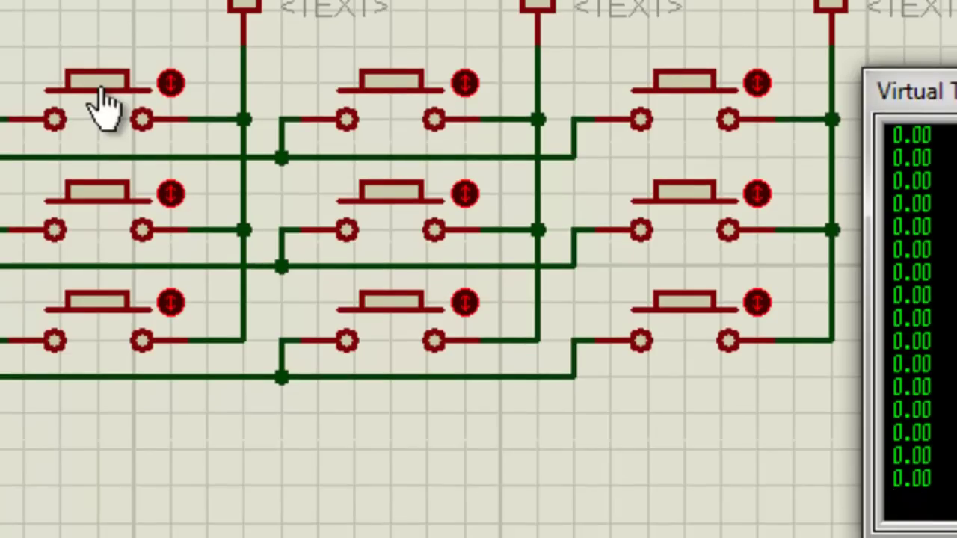
Press all nine keypad buttons from top-left to bottom-right, logging each voltage down to 1.51
click(103, 97)
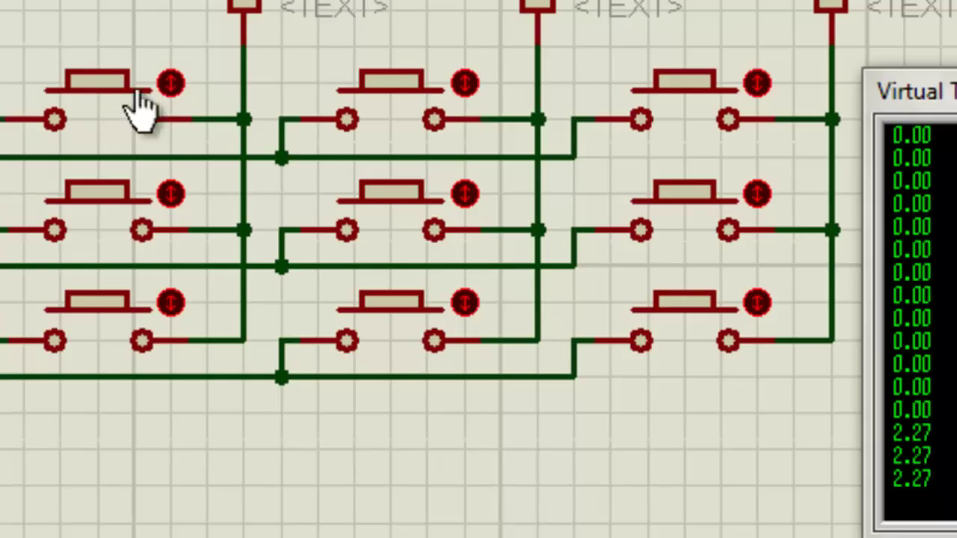
click(381, 89)
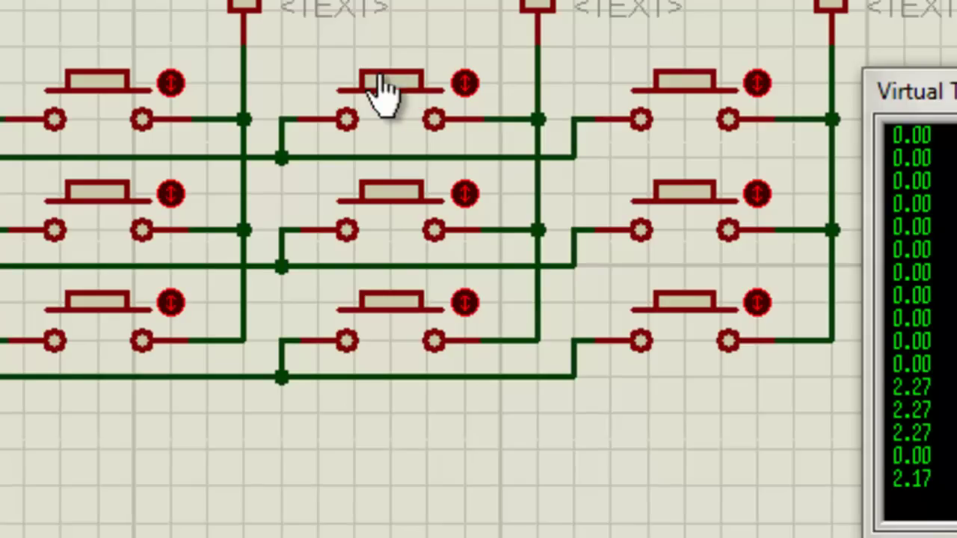
click(658, 94)
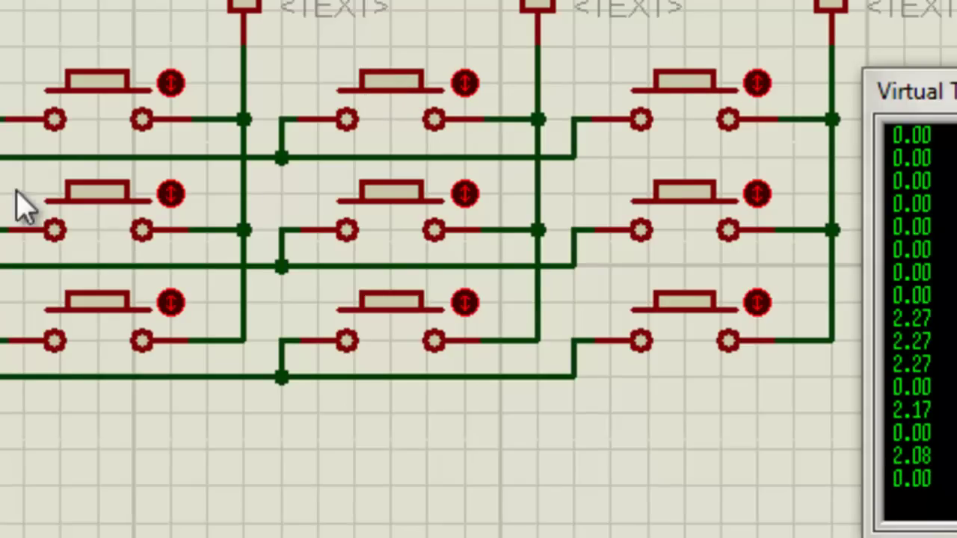
click(97, 217)
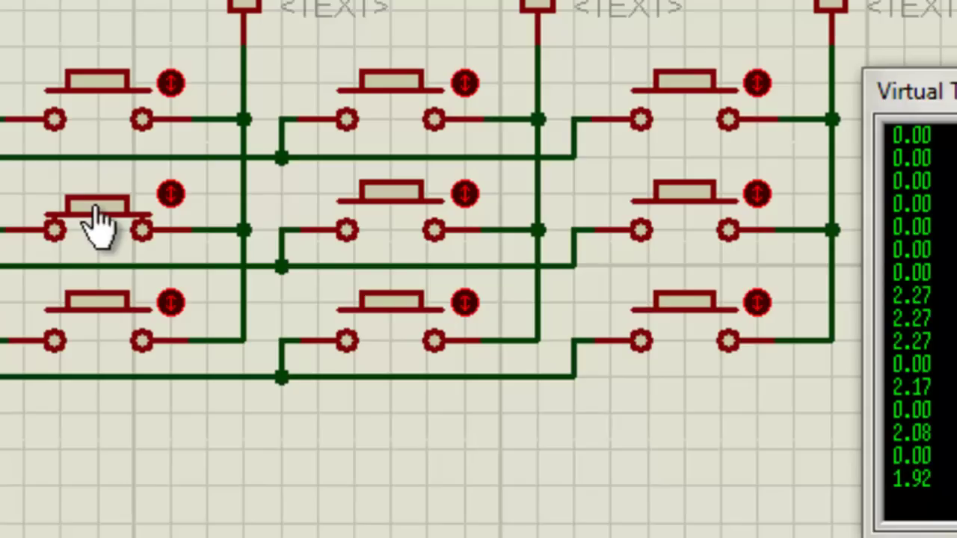
click(372, 217)
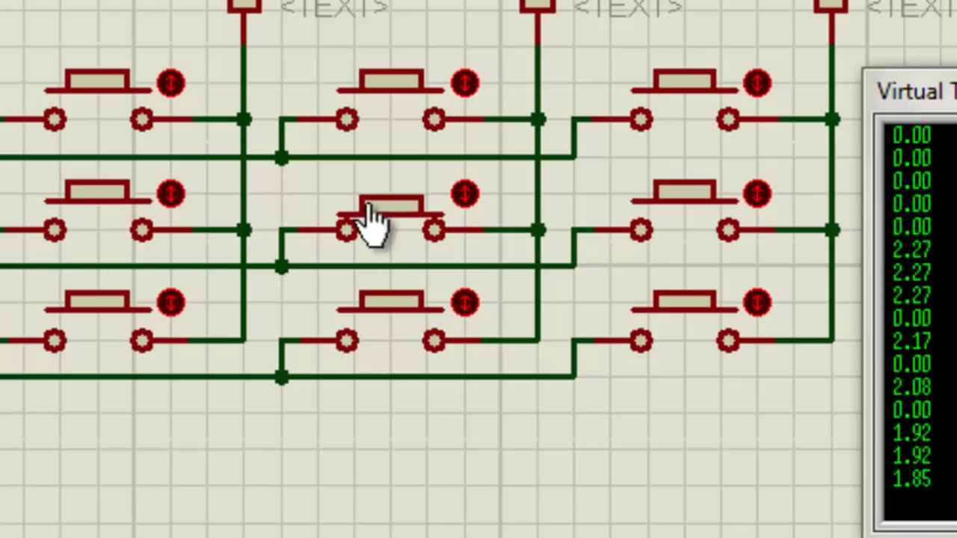
click(691, 217)
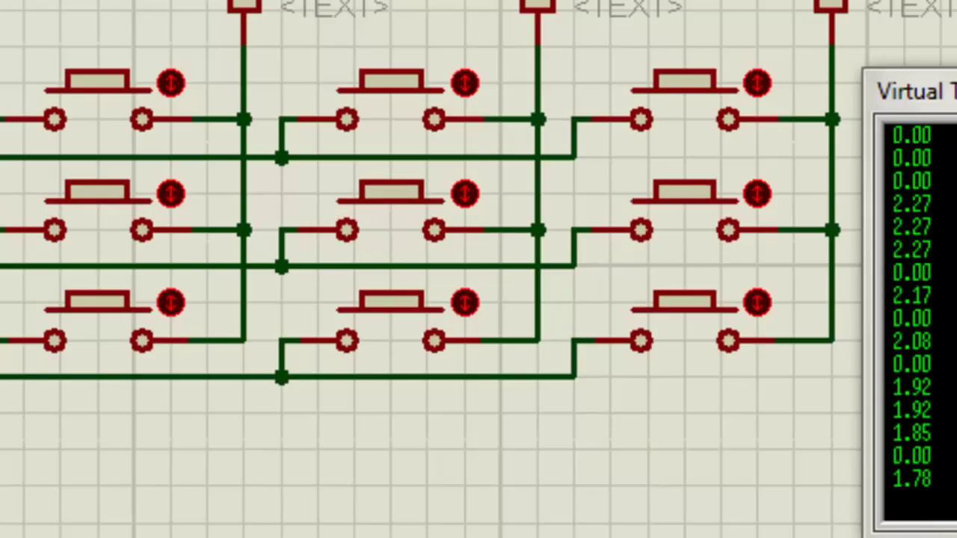
click(86, 362)
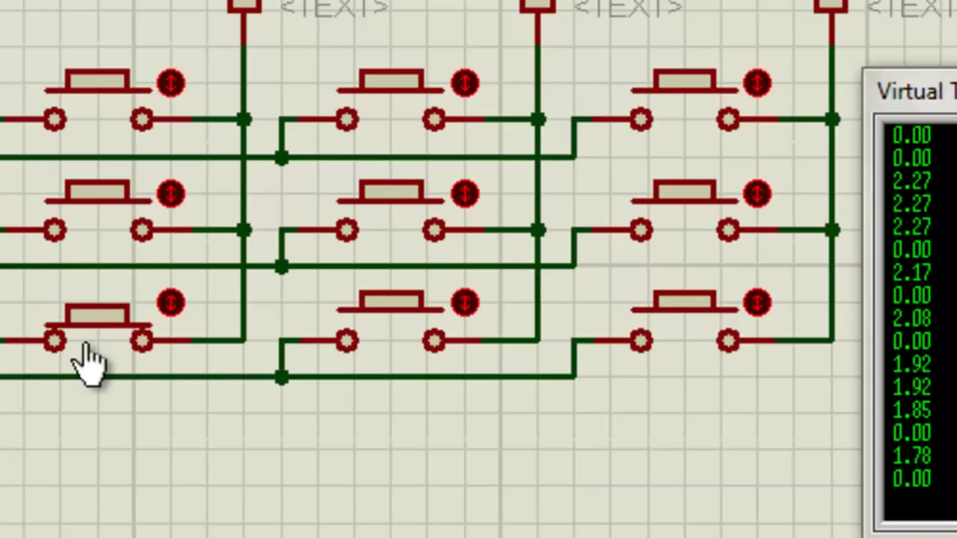
click(374, 340)
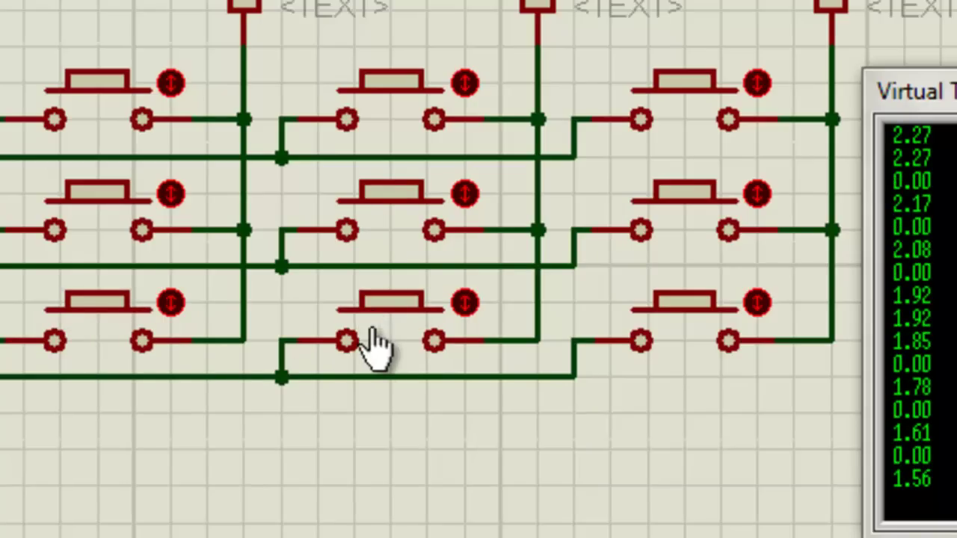
click(660, 312)
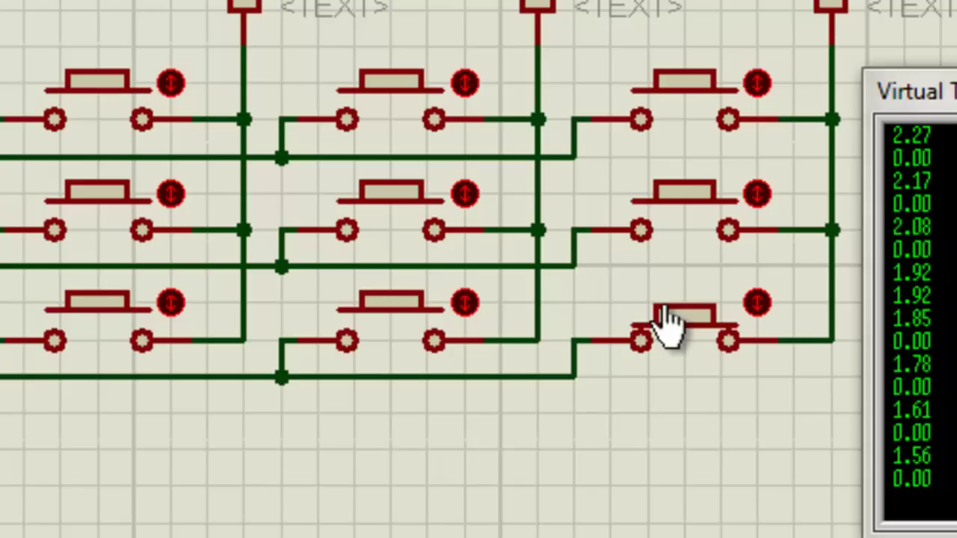
click(665, 318)
click(666, 318)
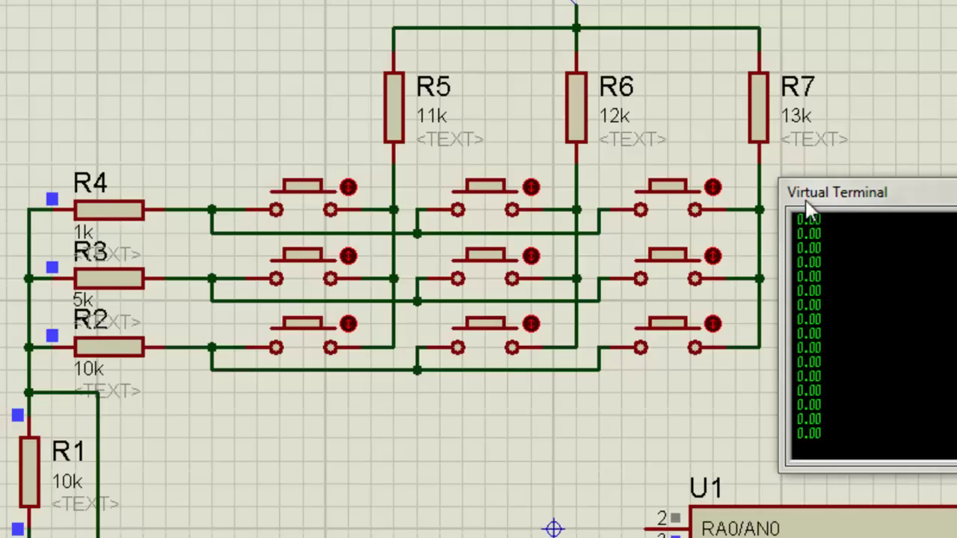
Move the Virtual Terminal aside and zoom out to show the whole keypad and PIC18F2550 circuit
drag(844, 188, 863, 150)
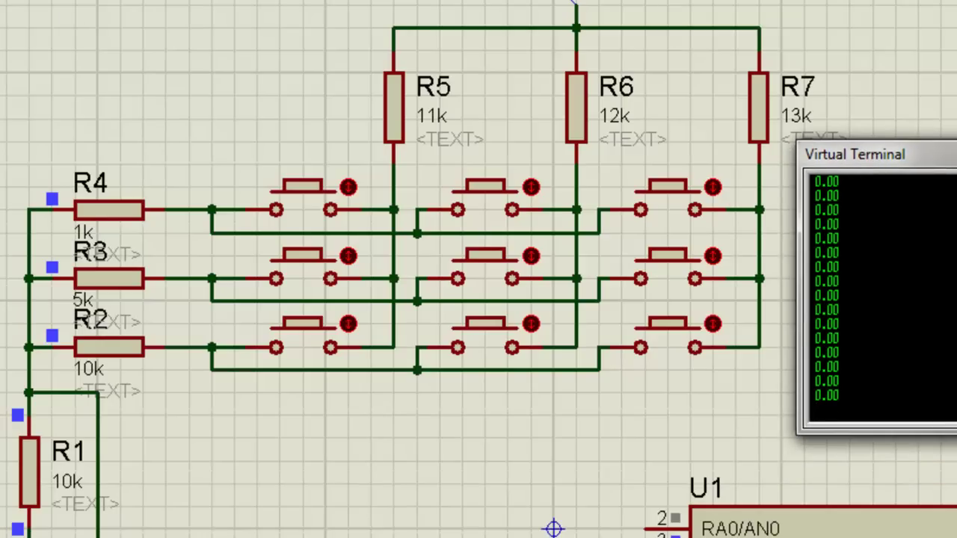
scroll(73, 29, down, 1)
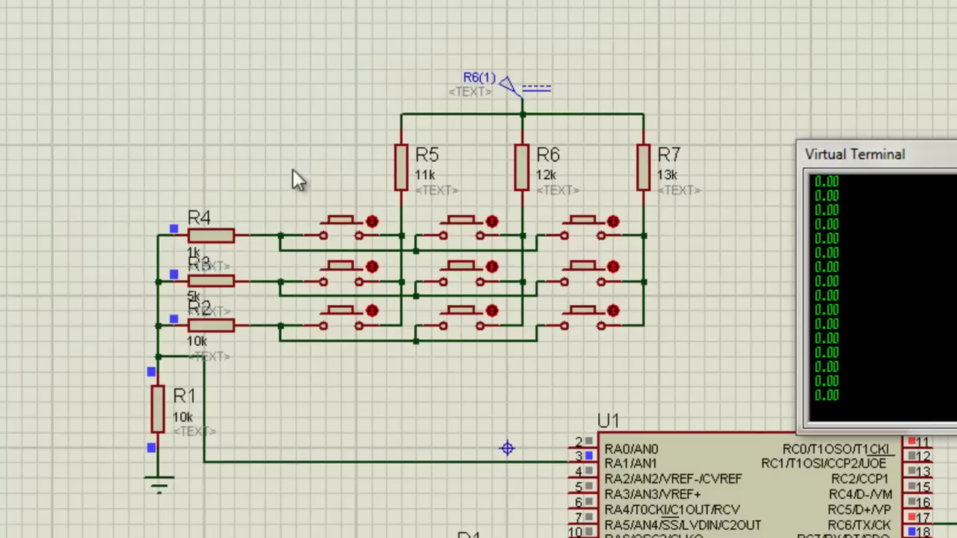
scroll(479, 270, down, 1)
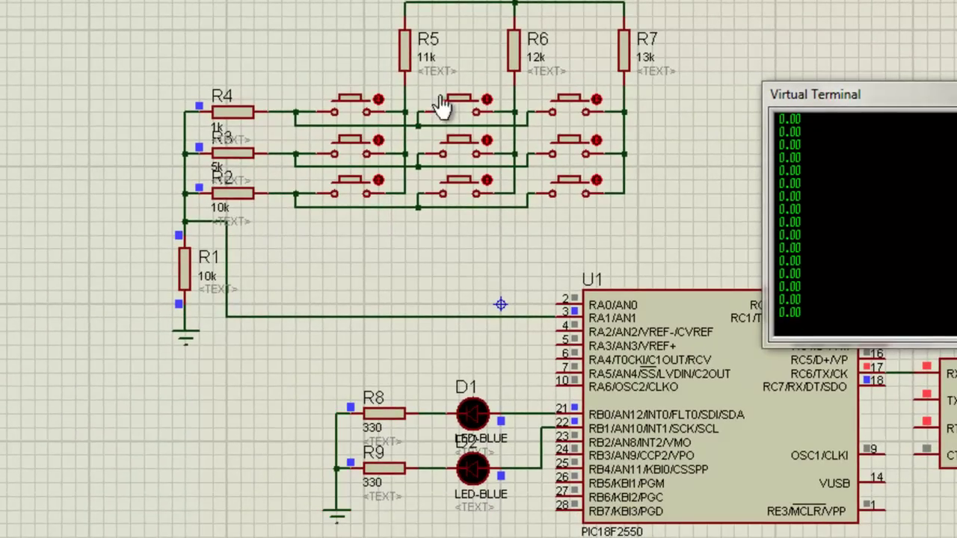
mouse_move(843, 87)
mouse_down()
mouse_move(776, 26)
mouse_move(773, 55)
mouse_up()
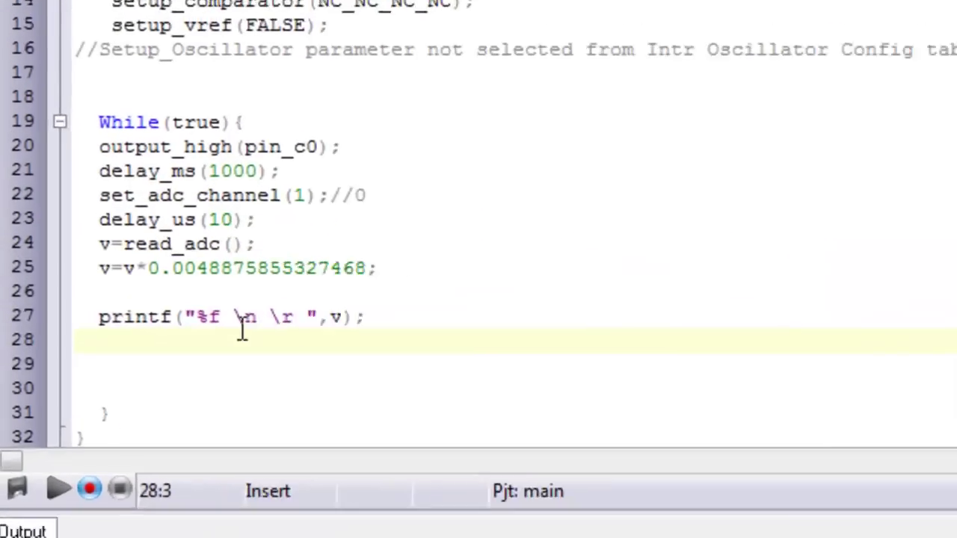
Add a new line after the printf in main.c and begin an If( statement
key(Down)
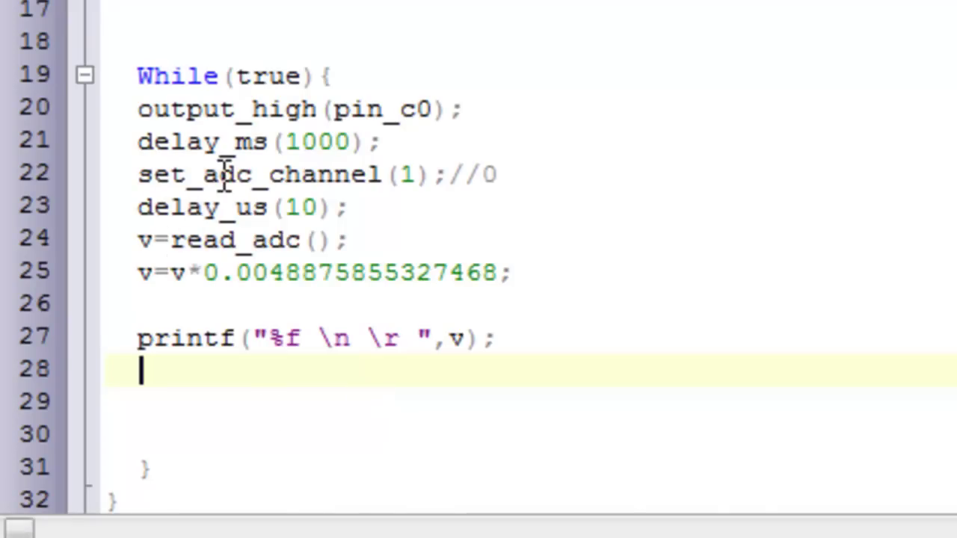
click(308, 146)
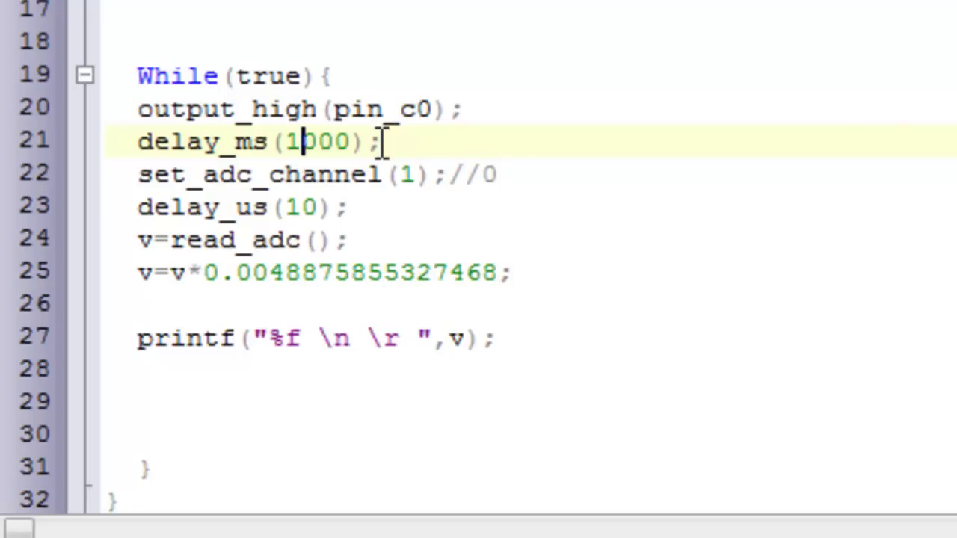
click(252, 378)
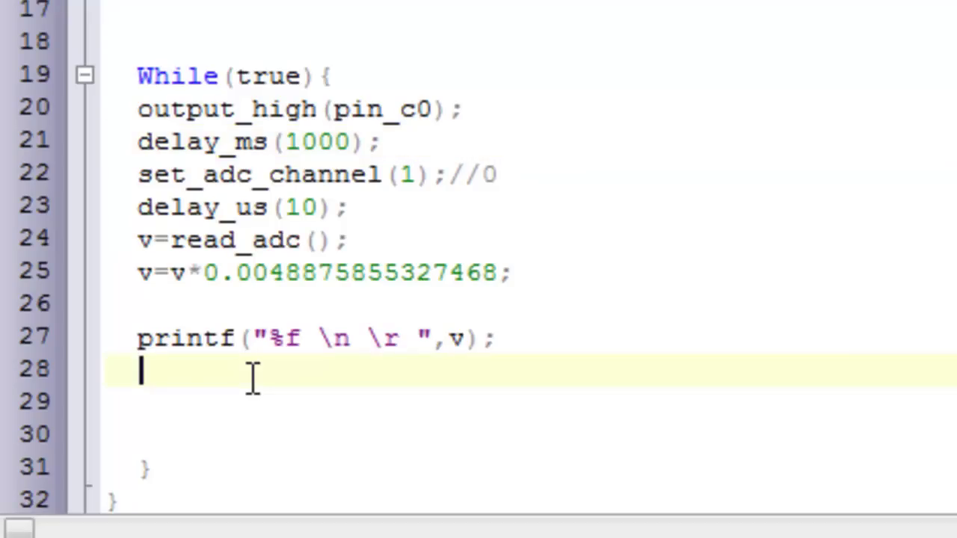
key(Return)
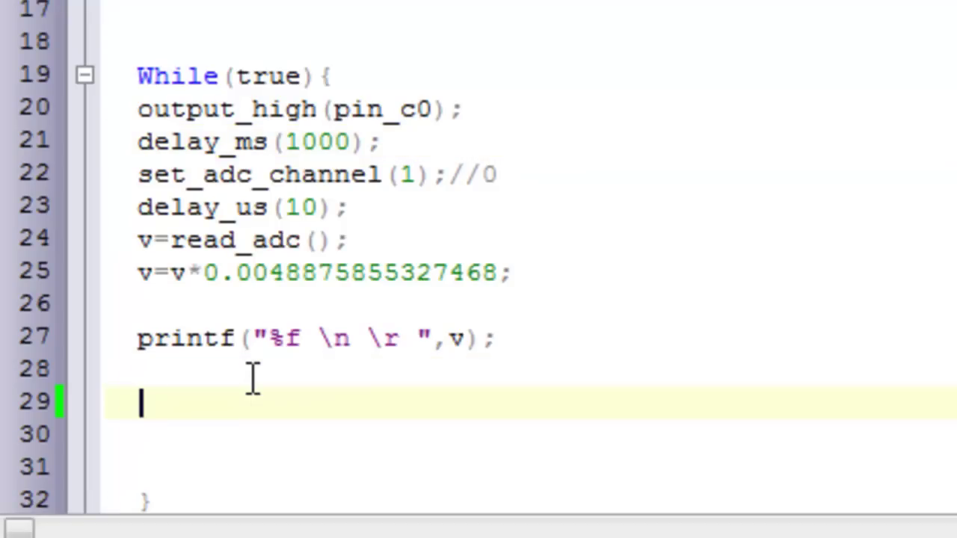
text(If()
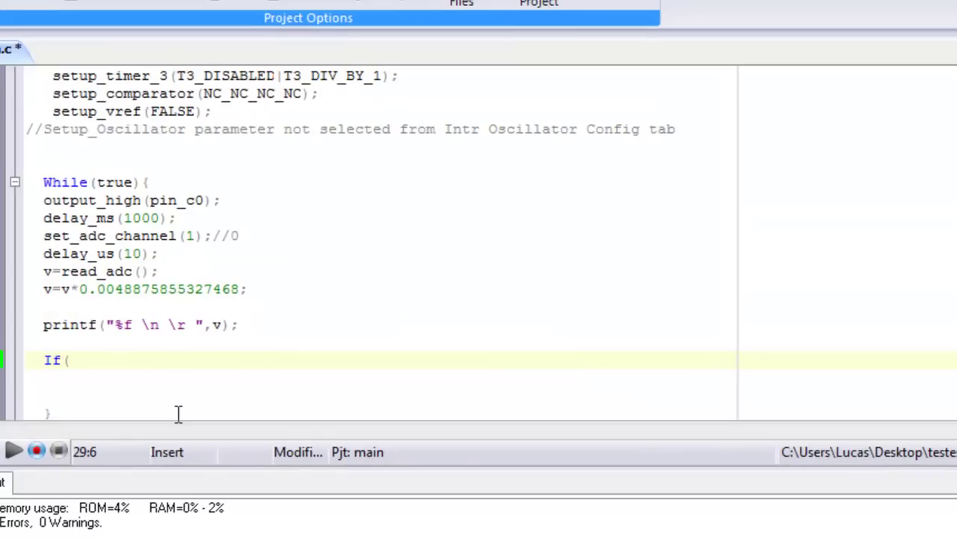
key(alt+Tab)
key(alt+Tab)
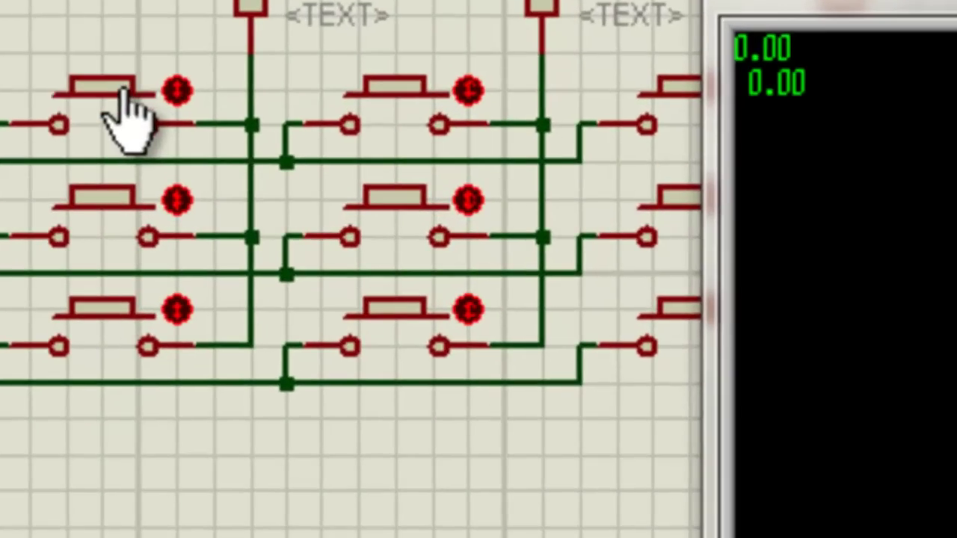
Press the top-left and bottom-left keypad buttons, reading 2.27 and 1.61 in the terminal
click(123, 98)
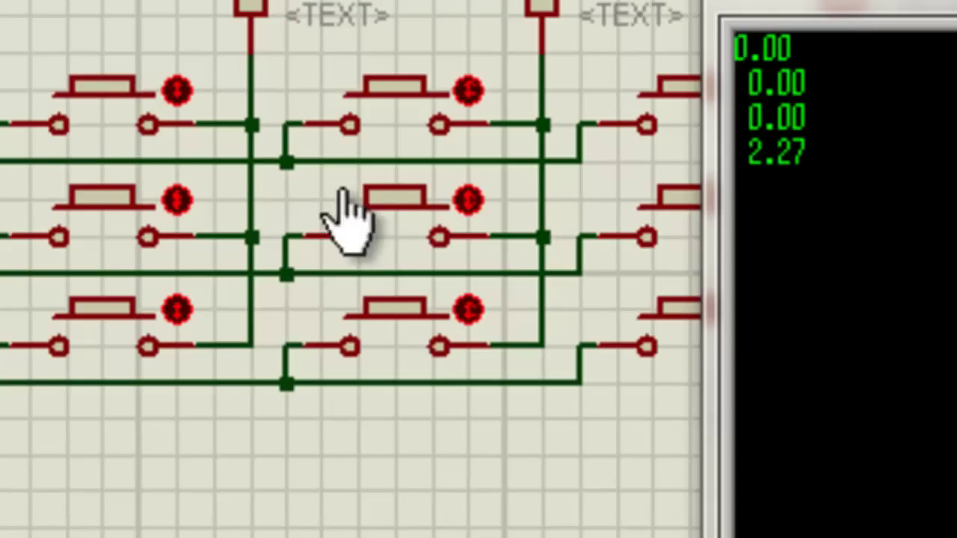
click(114, 333)
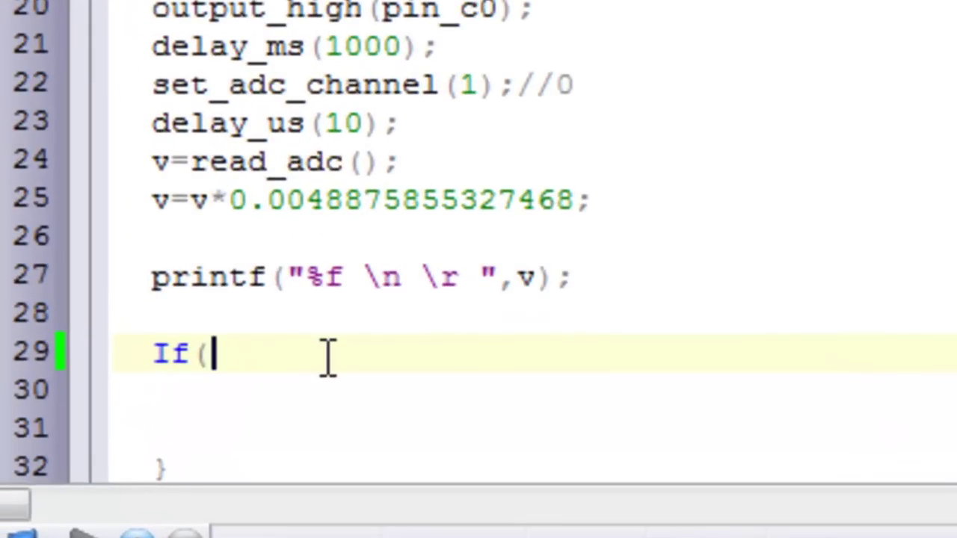
Select the variable v on lines 24 and 25 to confirm its name
click(172, 162)
drag(172, 161, 150, 162)
click(160, 161)
click(163, 199)
double_click(160, 199)
Write a first condition, If(v==2.27, on line 29
click(233, 363)
text(()
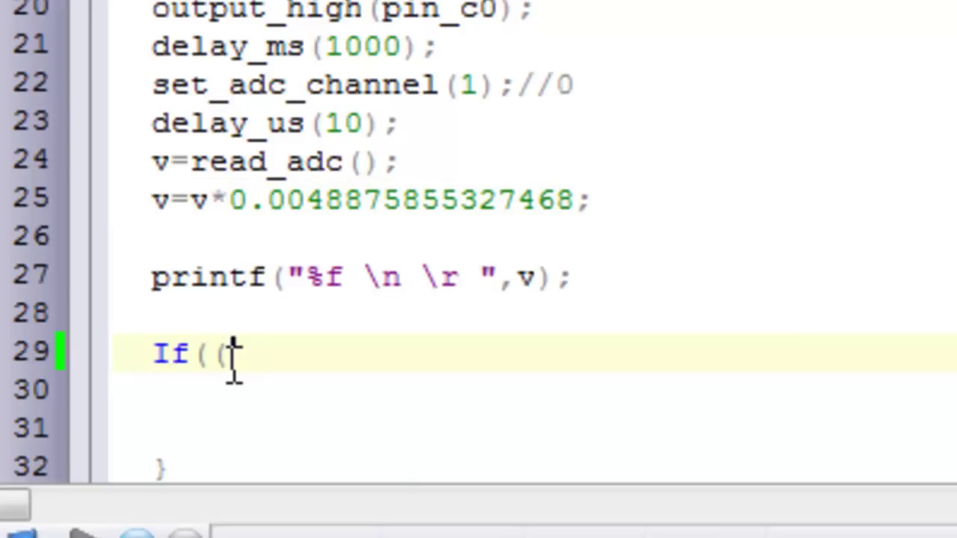
key(BackSpace)
text(v==)
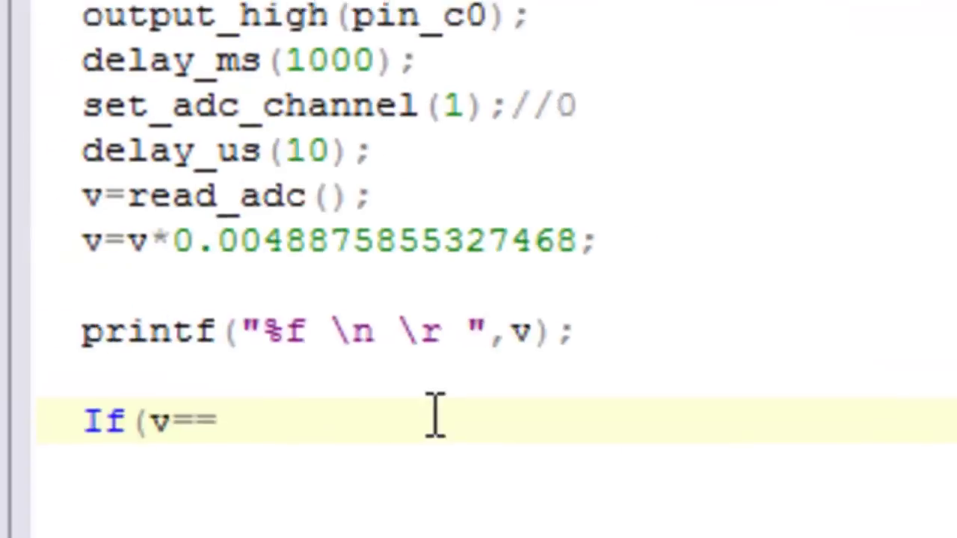
text(2)
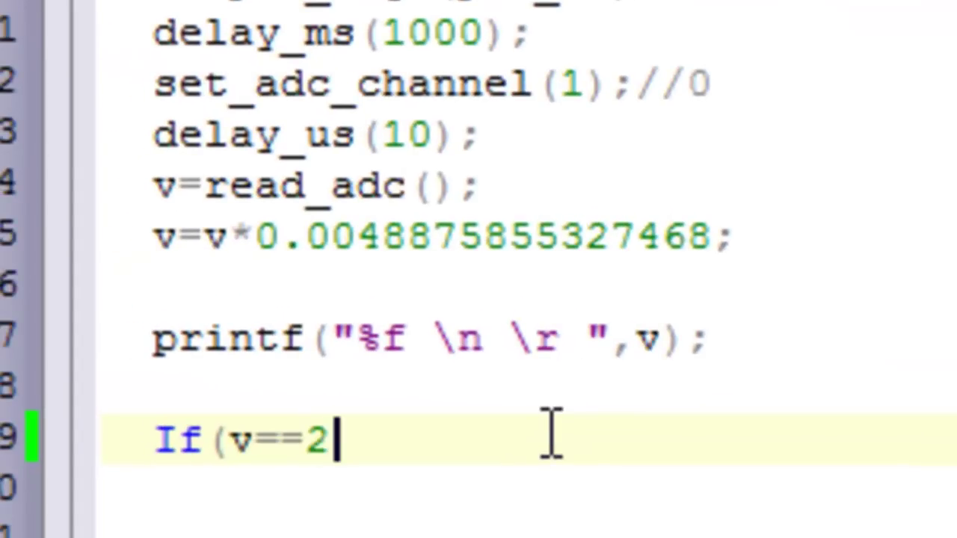
text(.27)
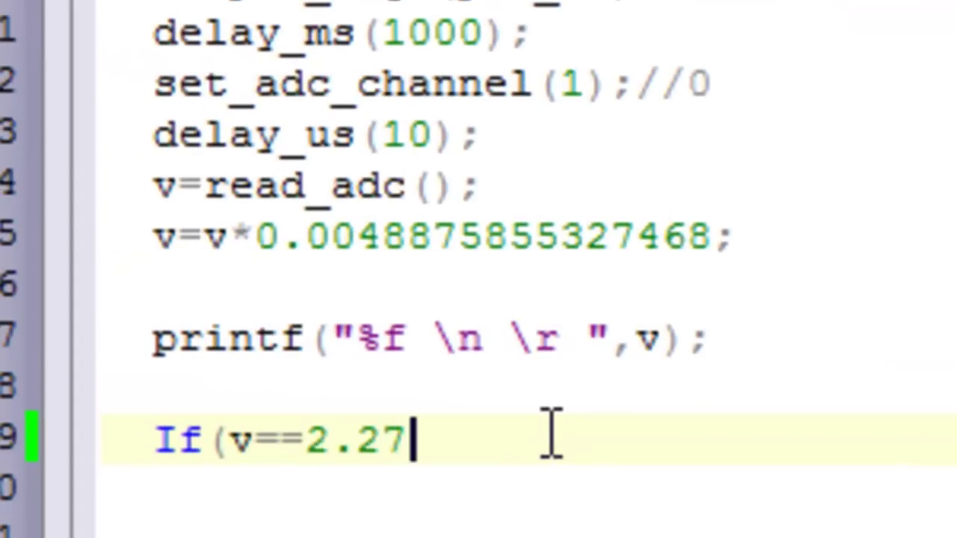
Rewrite the condition as If((v<2.30)&&(v>2.25)) and start the statement after it
key(Left)
key(Left)
key(Left)
key(Left)
key(Left)
key(Left)
key(Left)
text(()
key(Right)
key(Right)
key(Right)
key(BackSpace)
key(BackSpace)
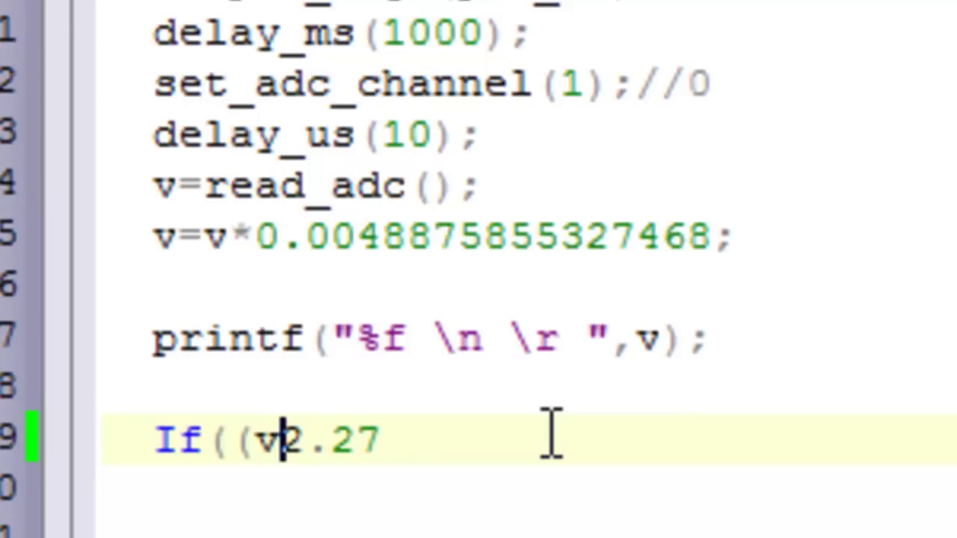
text(<)
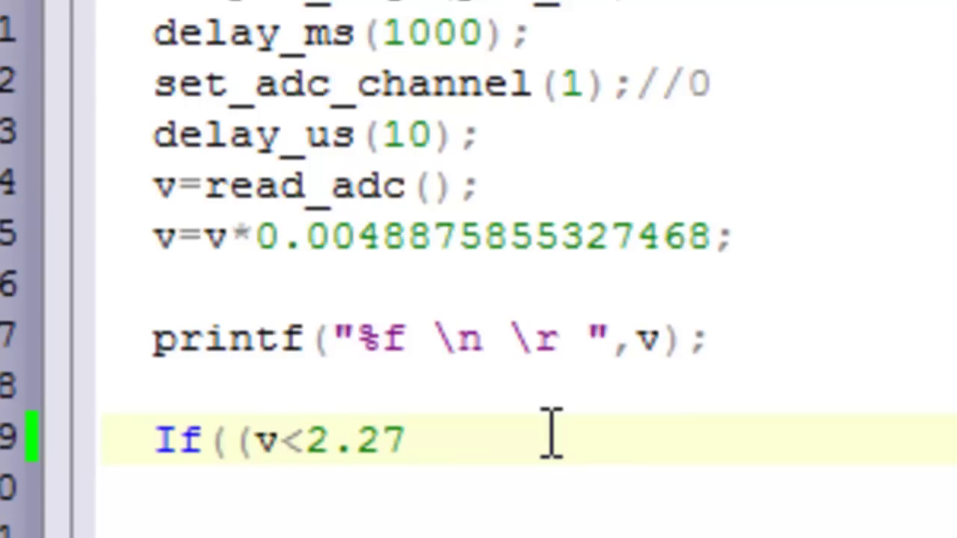
key(Right)
key(Right)
key(Right)
key(Right)
key(BackSpace)
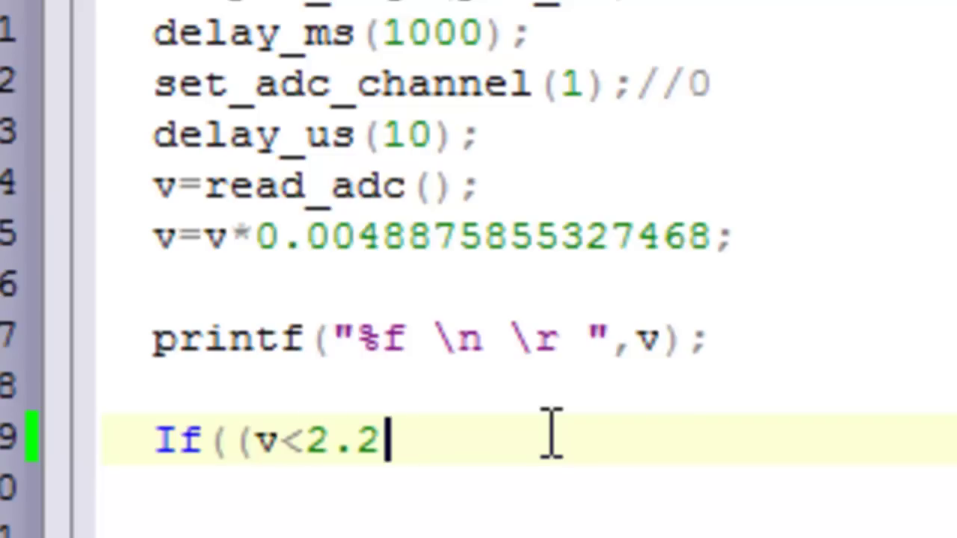
key(BackSpace)
text(30)
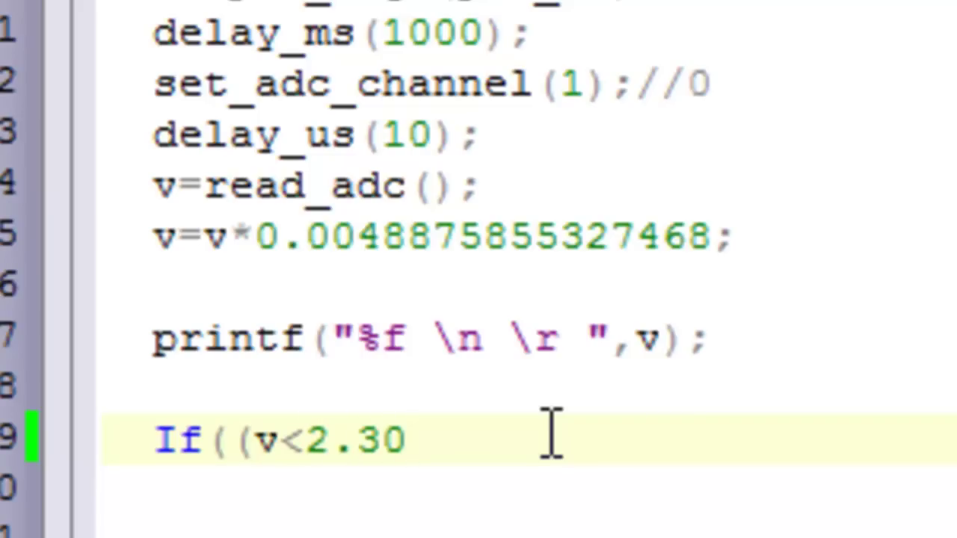
text())
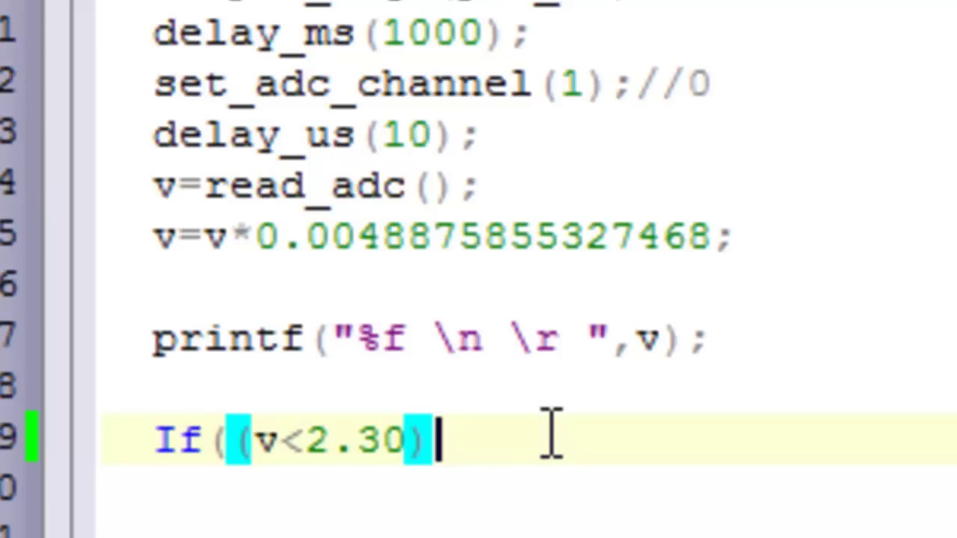
text(&)
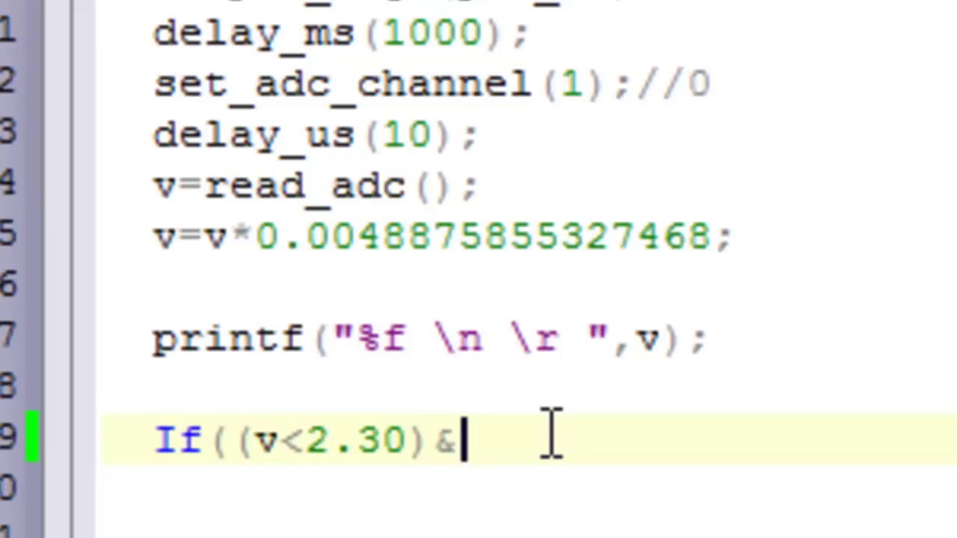
text(&)
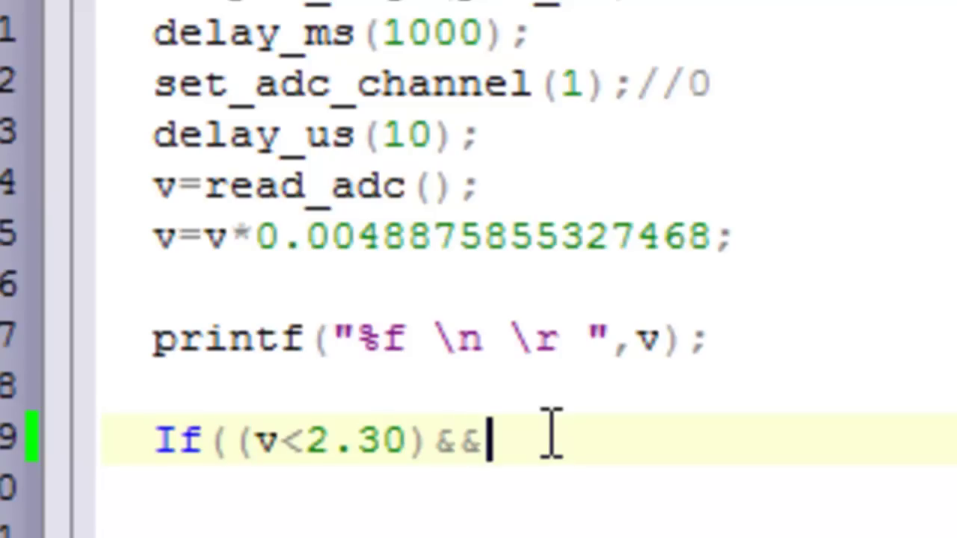
text((v>)
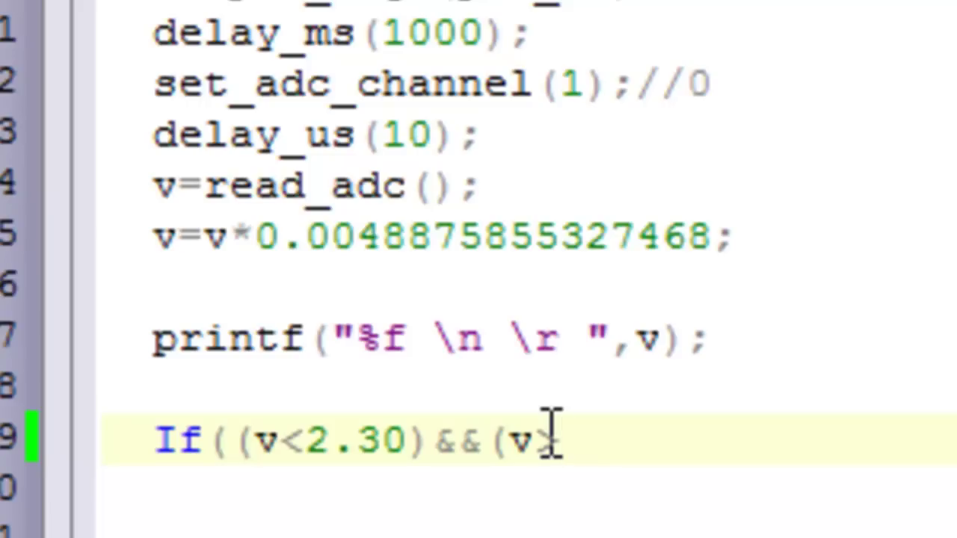
text(2.)
text(25))
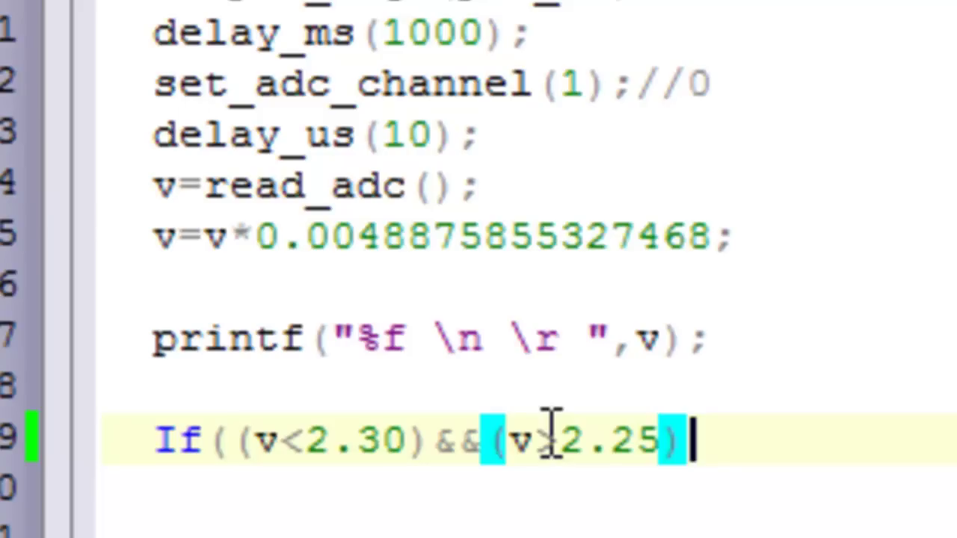
text())
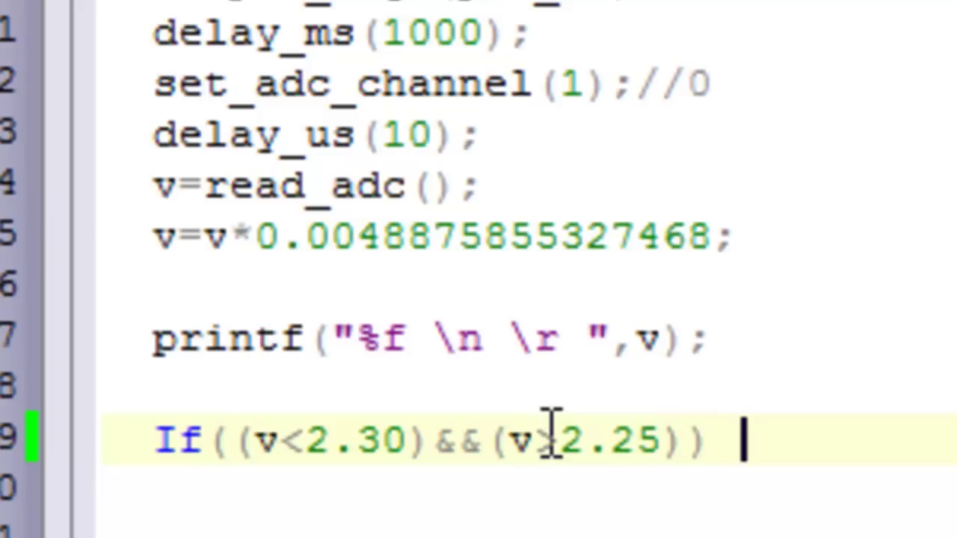
text( o)
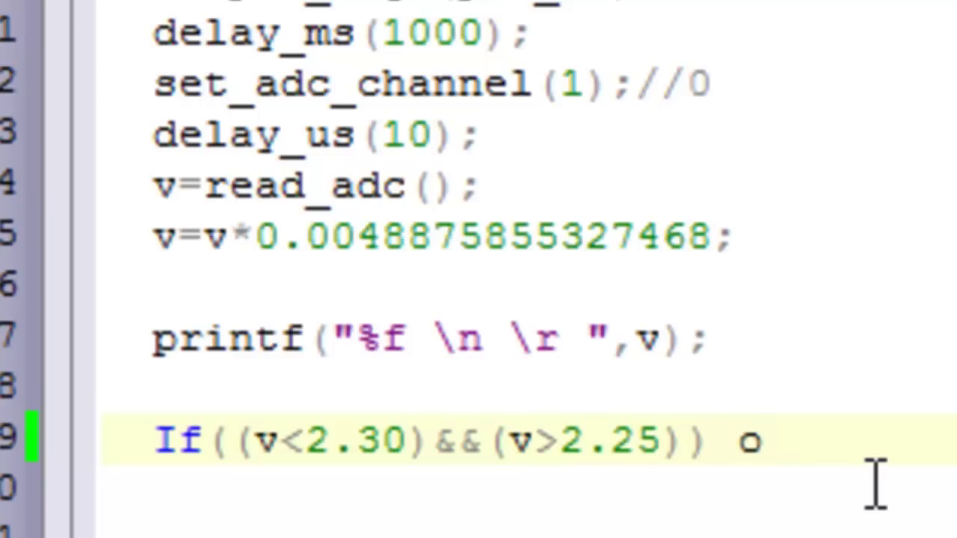
Complete the If statement with the autocompleted output_high(pin_c0) call
text(utput()
key(BackSpace)
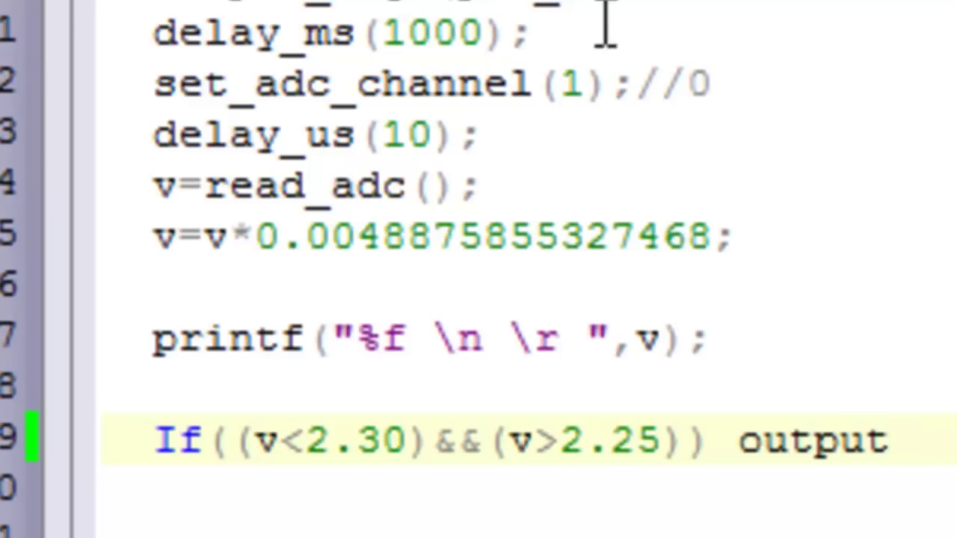
drag(661, 6, 160, 6)
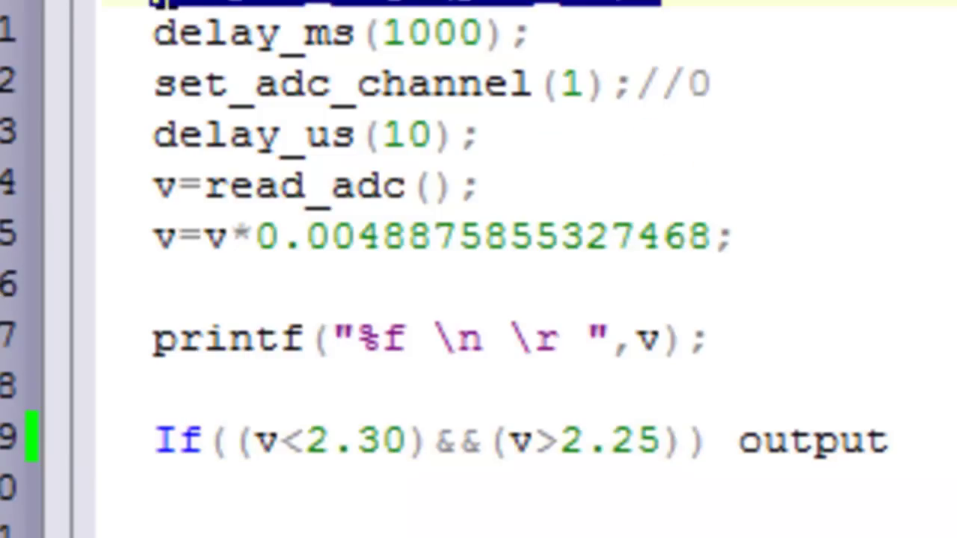
drag(891, 439, 737, 434)
key(ctrl+v)
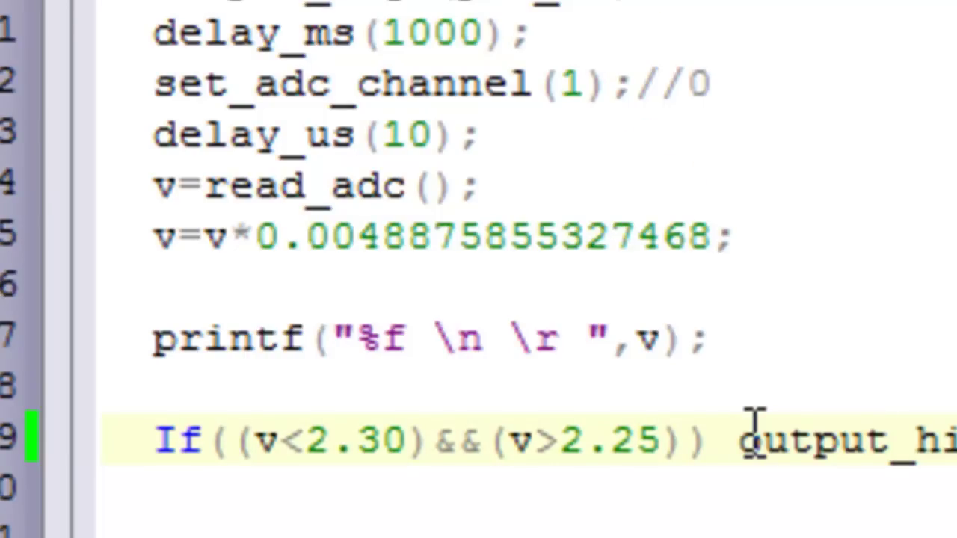
key(Left)
key(Left)
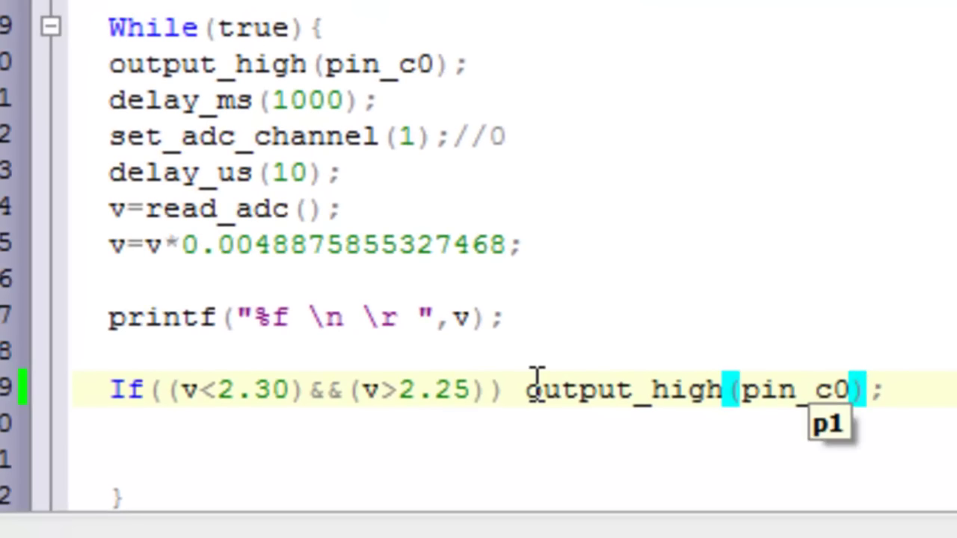
Check the LED pins in the ISIS schematic, then change pin_c0 to pin_b0
click(169, 526)
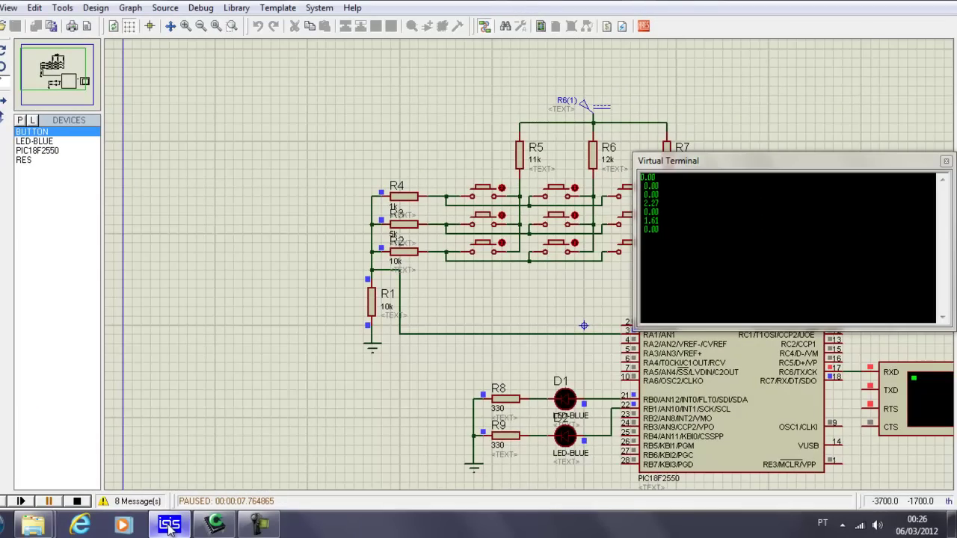
click(169, 525)
key(BackSpace)
text(b0);)
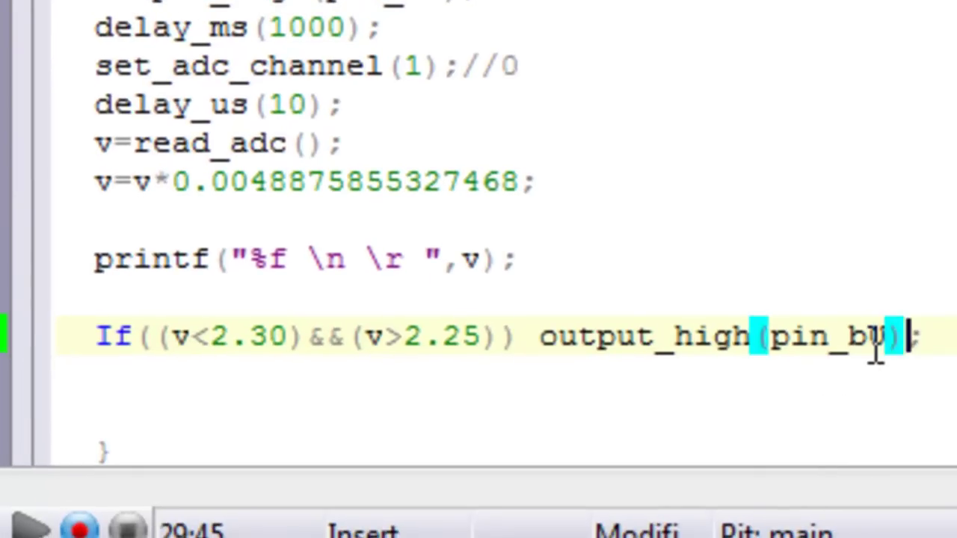
Copy the If line and paste a duplicate directly below it
mouse_move(947, 334)
mouse_down()
mouse_move(67, 288)
mouse_move(15, 335)
mouse_up()
key(ctrl+c)
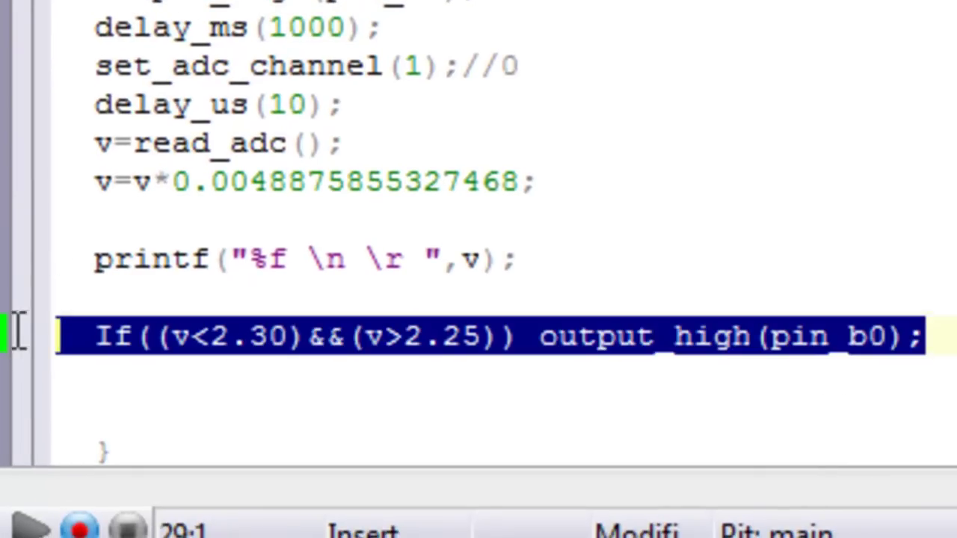
click(98, 297)
click(97, 374)
key(ctrl+v)
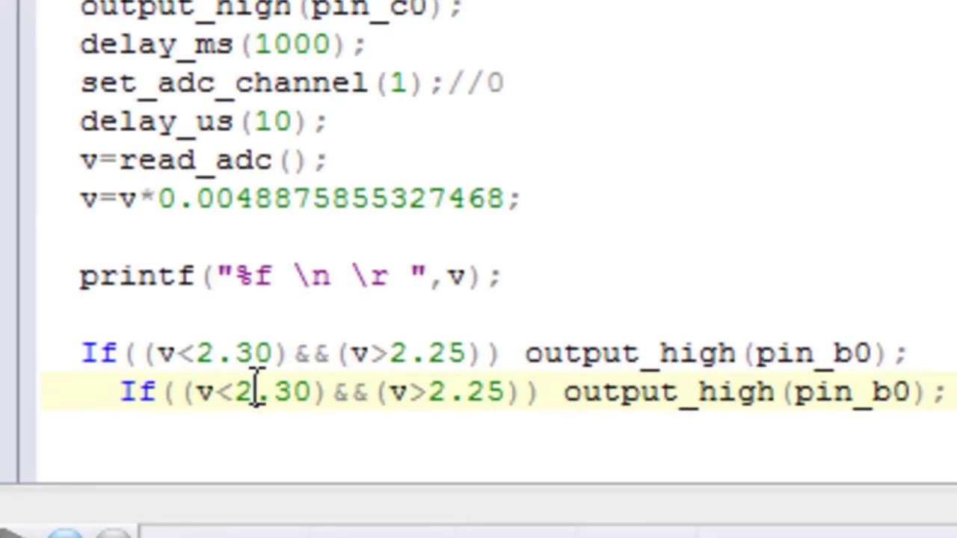
Change the duplicate's voltage limits to 1.65 and 1.55
click(255, 389)
key(BackSpace)
text(1)
key(Right)
key(Right)
key(BackSpace)
text(65)
key(Delete)
key(Right)
key(Right)
key(Right)
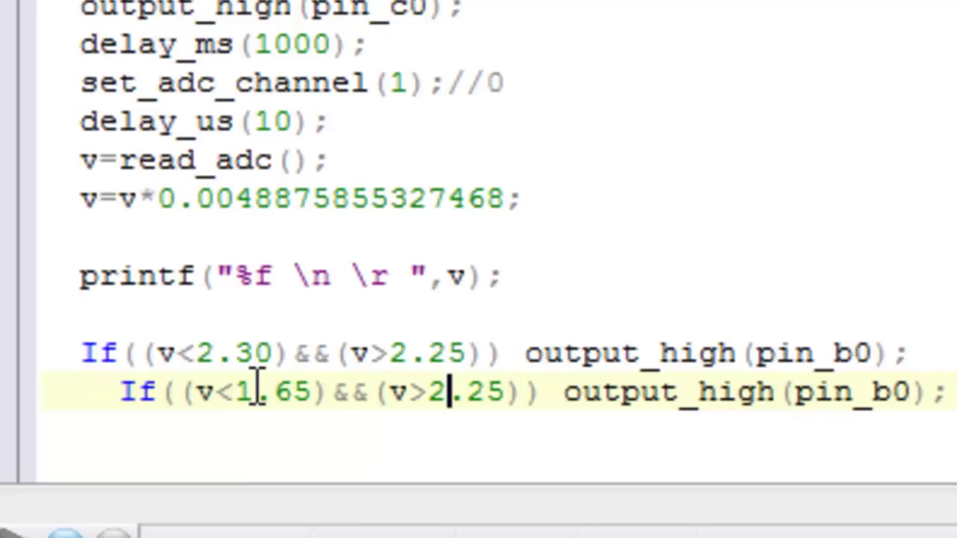
key(BackSpace)
text(1)
key(Right)
key(BackSpace)
text(55)
key(BackSpace)
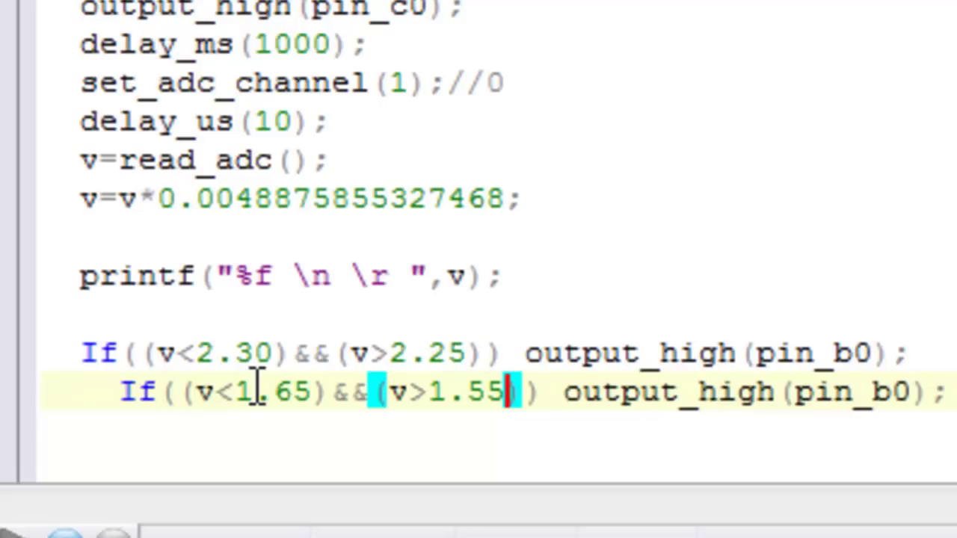
Change the duplicate's output pin from pin_b0 to pin_b1
key(Right)
key(ctrl+Right)
key(ctrl+Right)
key(End)
key(Left)
key(Left)
key(BackSpace)
text(1)
Remove the extra indentation so the second If line aligns with the first
key(End)
key(Return)
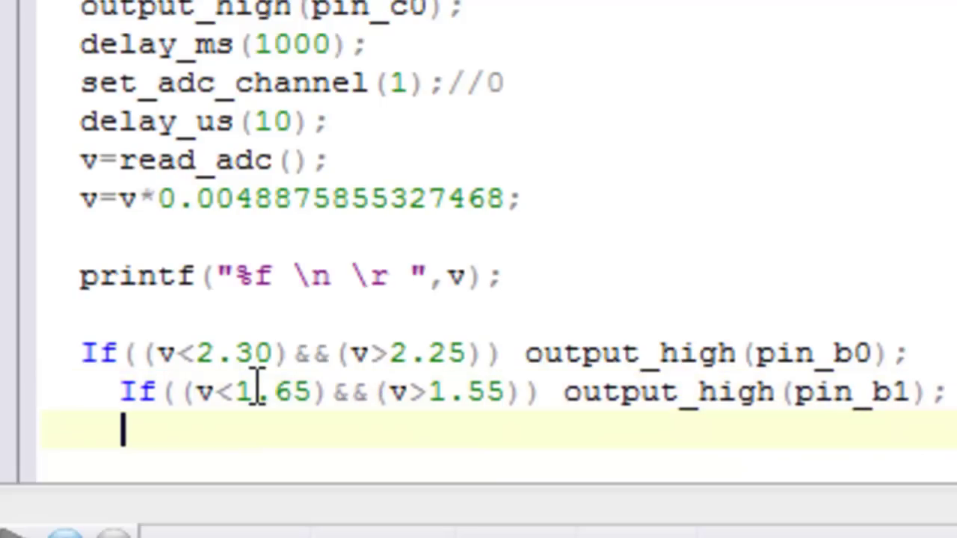
scroll(256, 389, down, 1)
click(118, 350)
key(BackSpace)
key(BackSpace)
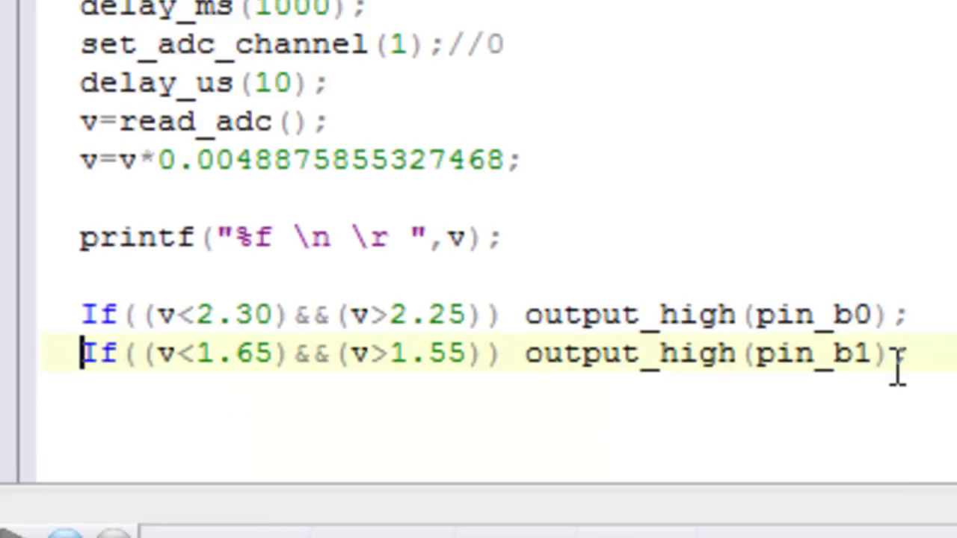
drag(911, 359, 525, 354)
key(ctrl+c)
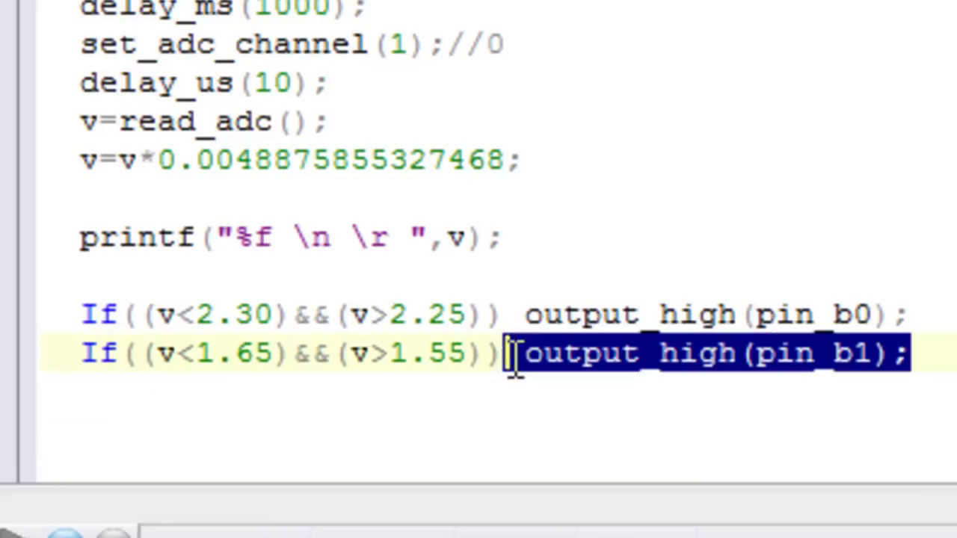
Add delay_ms(1000); after the second If line, with two copies of output_high(pin_b1); below it
click(914, 355)
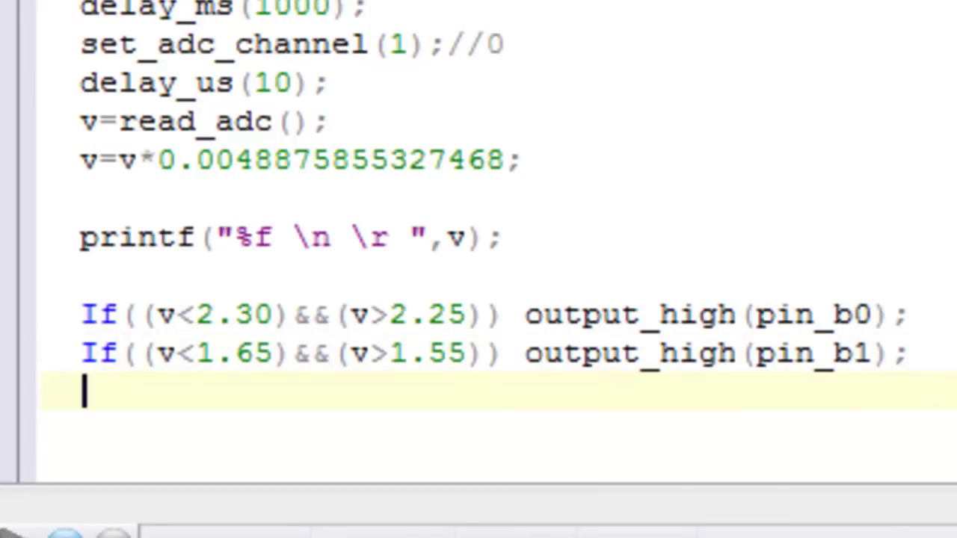
text(delay_)
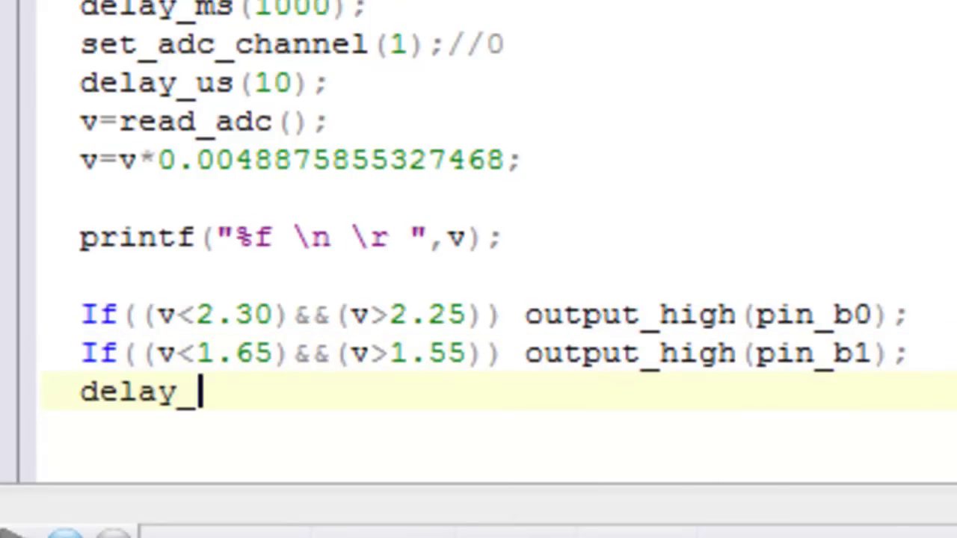
text(ms(1)
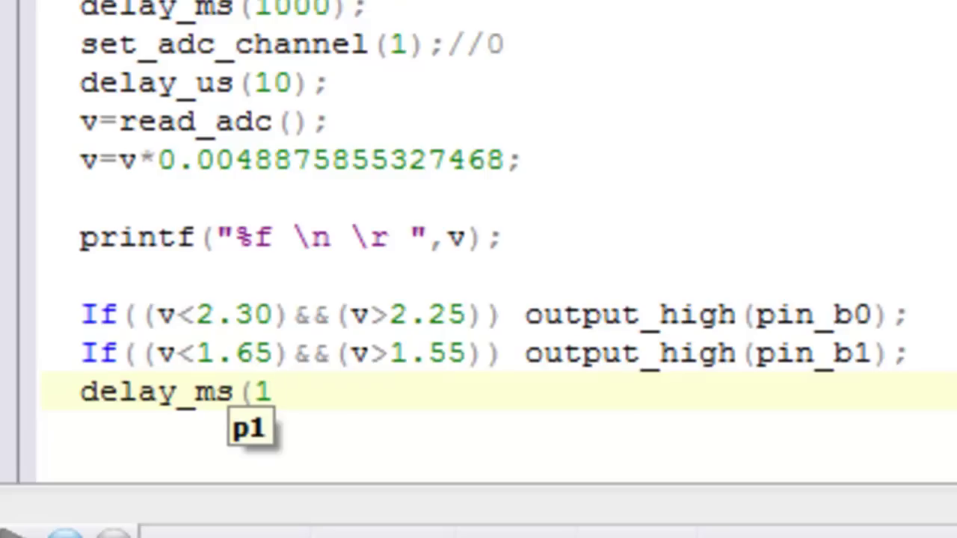
text(000))
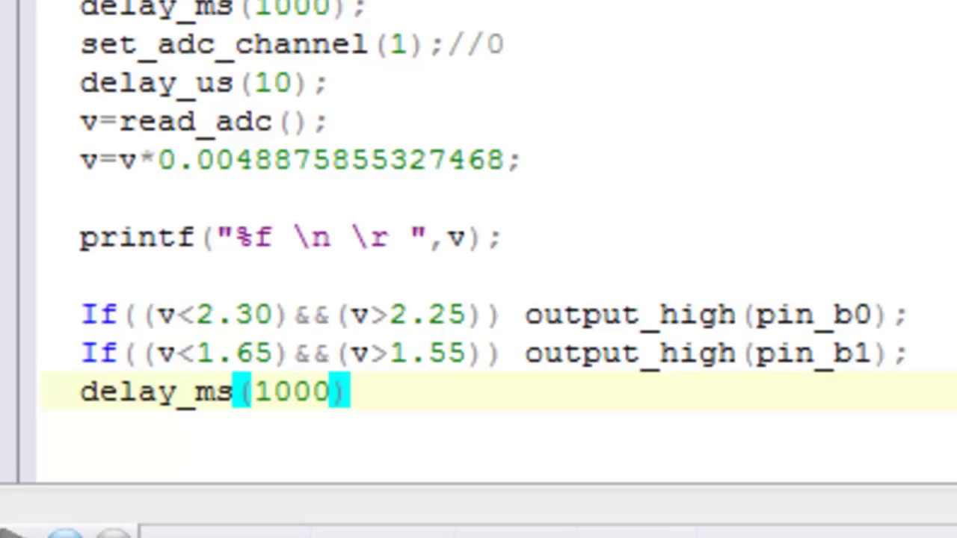
text(;)
key(Return)
key(ctrl+v)
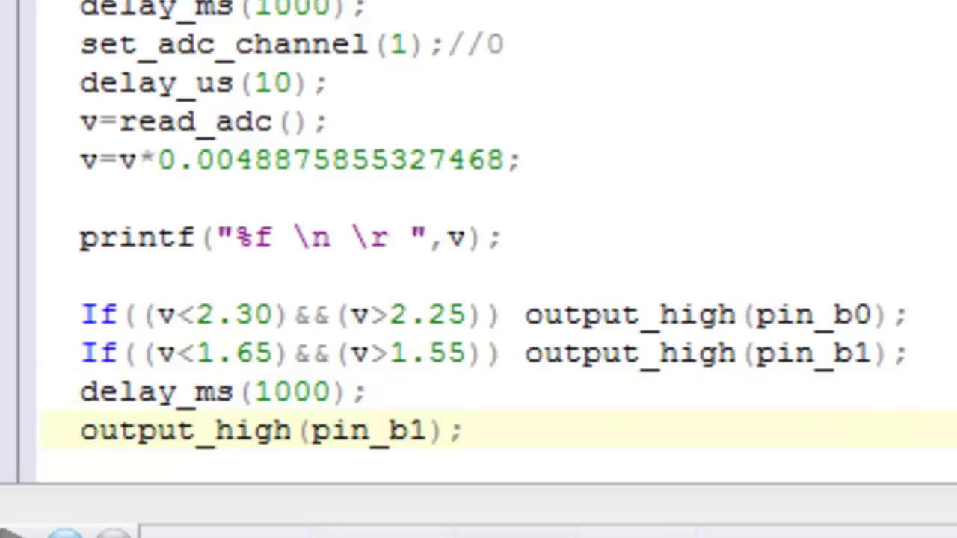
key(Return)
key(ctrl+v)
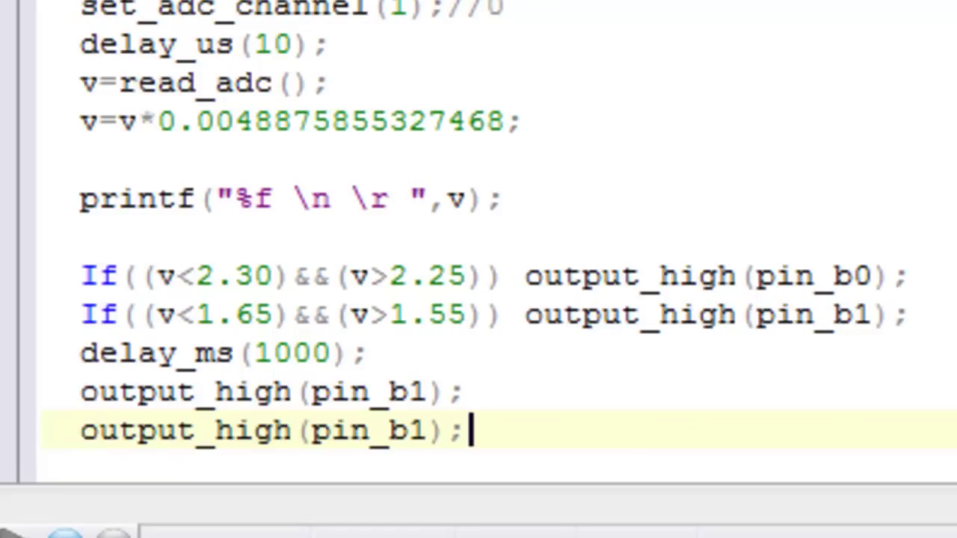
Turn the two copies into output_low(pin_b0); and output_low(pin_b1);
key(Left)
key(Left)
key(Up)
key(BackSpace)
text(0)
key(Left)
click(292, 392)
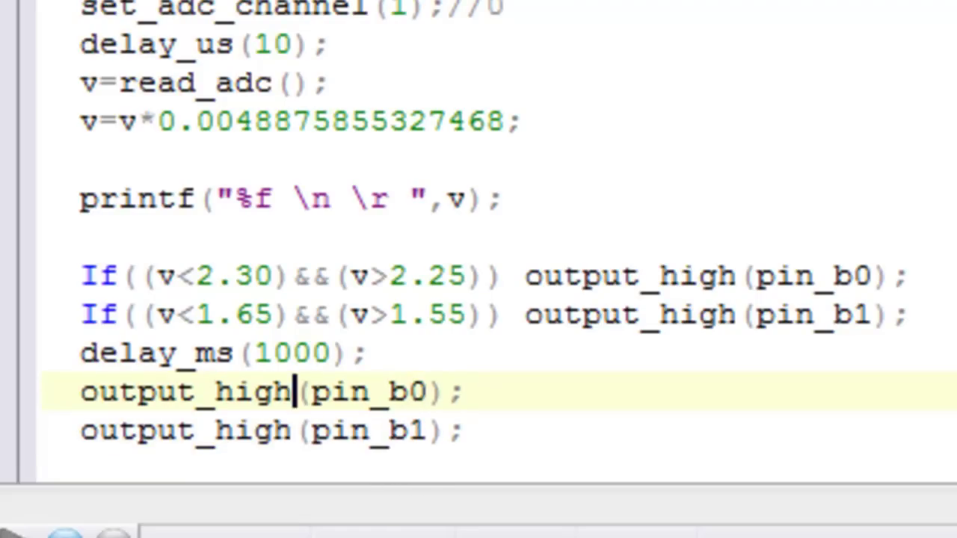
key(BackSpace)
key(BackSpace)
key(BackSpace)
key(BackSpace)
text(low)
click(291, 431)
key(BackSpace)
key(BackSpace)
key(BackSpace)
key(BackSpace)
text(low)
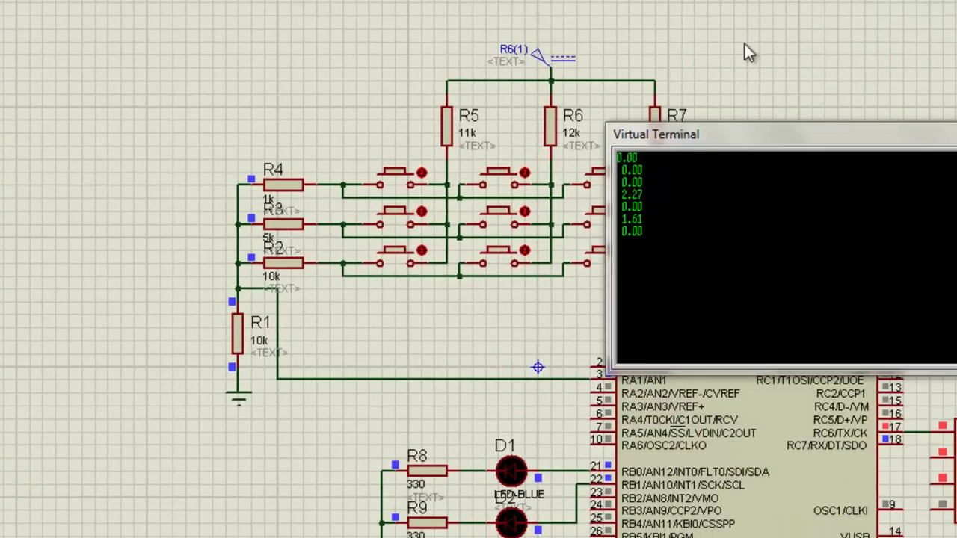
Move the terminal aside to reveal R7, then press two keypad buttons to test LEDs D1 and D2
drag(688, 139, 772, 135)
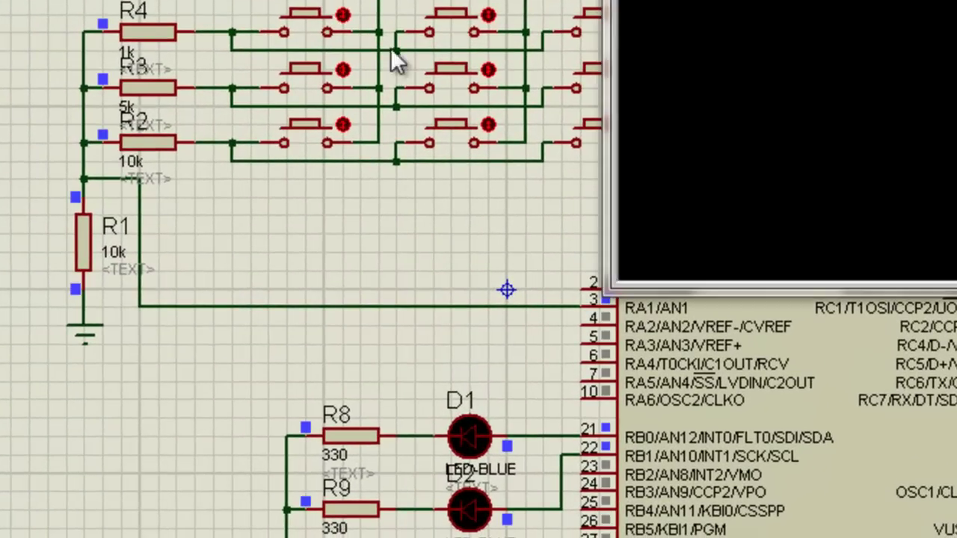
click(311, 31)
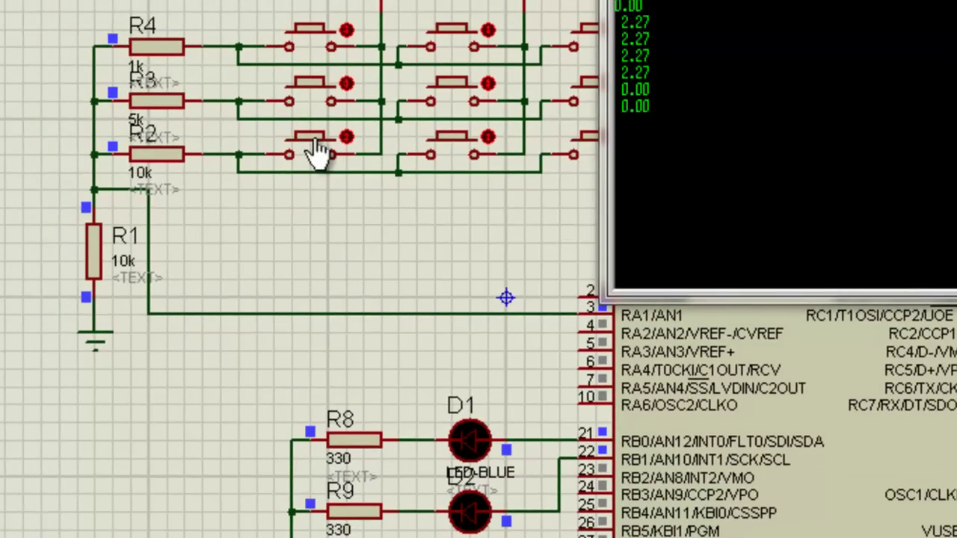
click(317, 154)
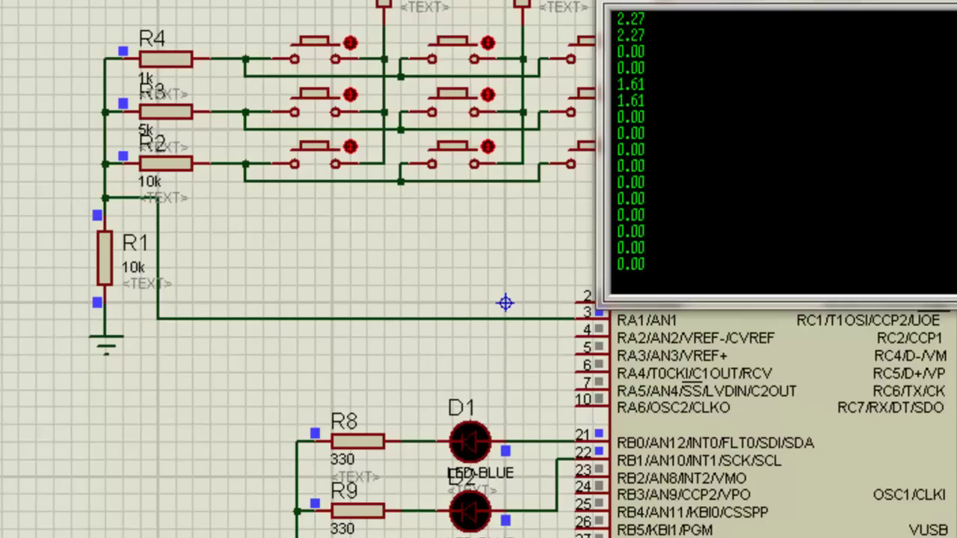
Stop the simulation, change the first delay to delay_ms(500), and recompile with F9
key(shift+Pause)
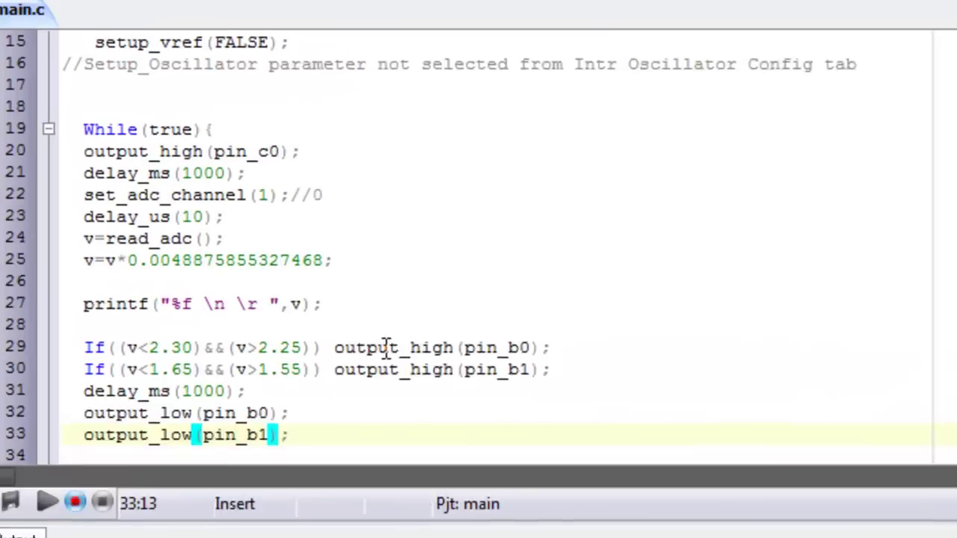
click(388, 348)
key(Down)
key(Down)
key(Down)
key(Down)
key(Down)
key(Down)
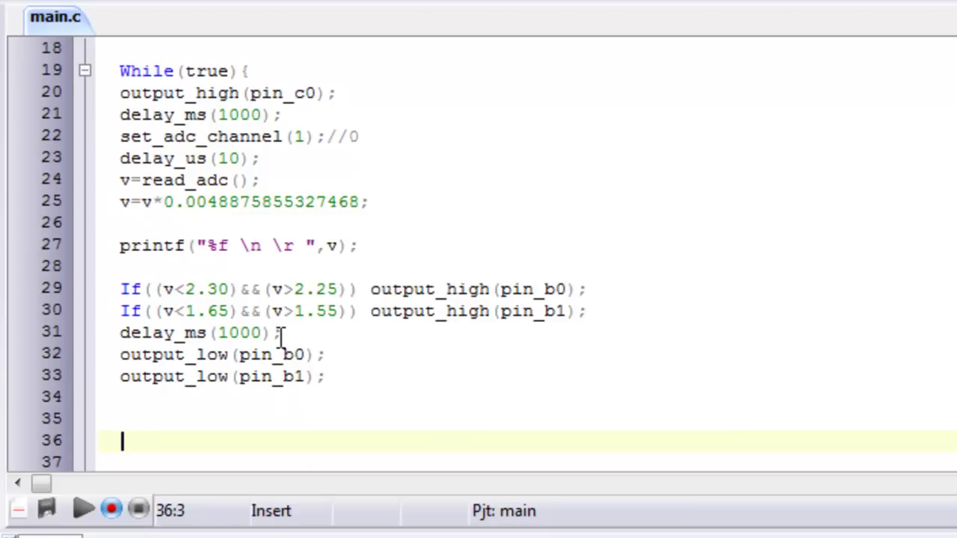
click(233, 115)
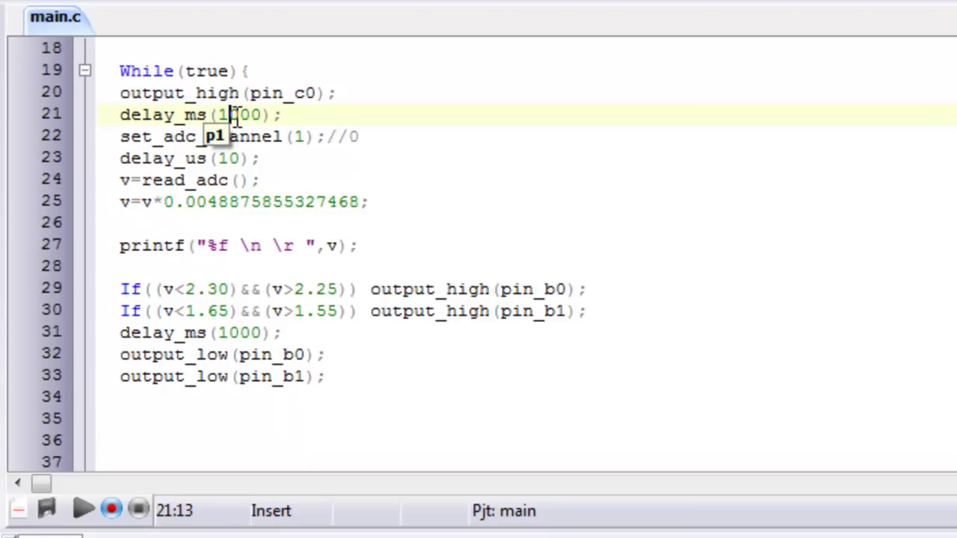
key(BackSpace)
key(Delete)
text(5)
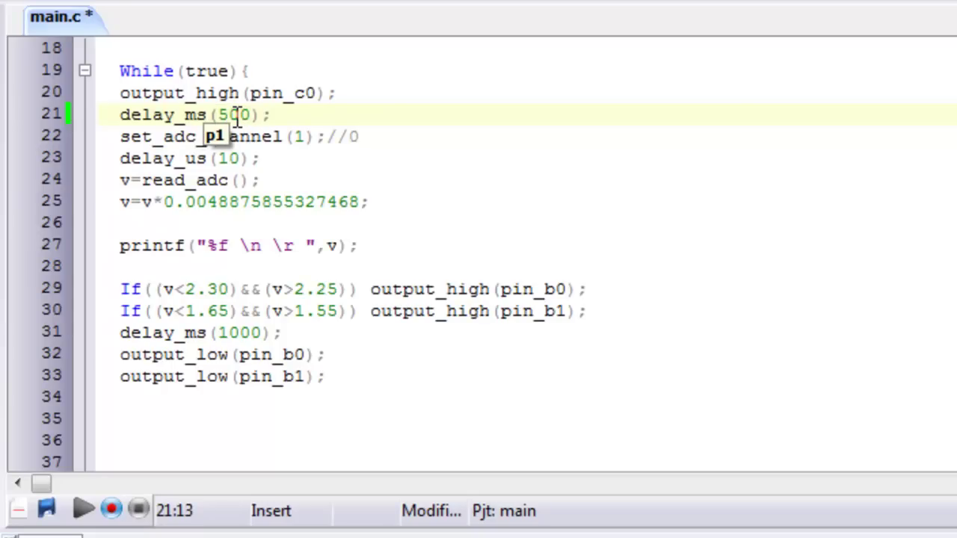
click(262, 335)
key(Left)
key(Left)
key(Left)
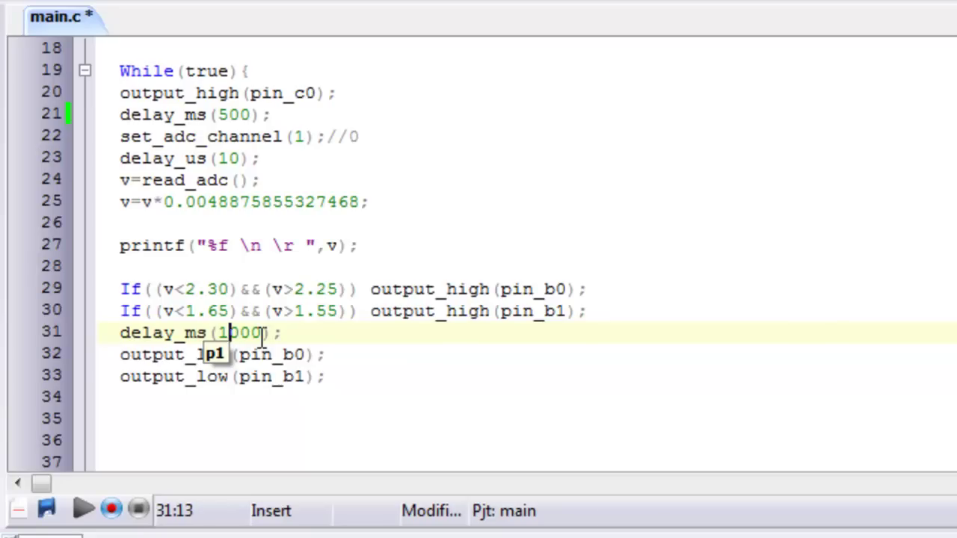
key(F9)
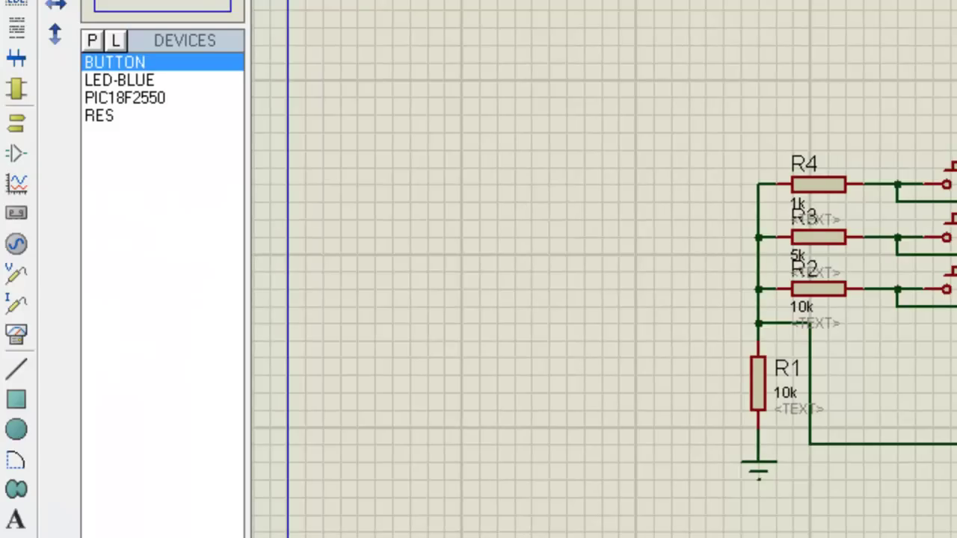
Start the simulation, comment out line 31's delay_ms(1000) with //, and recompile
key(F12)
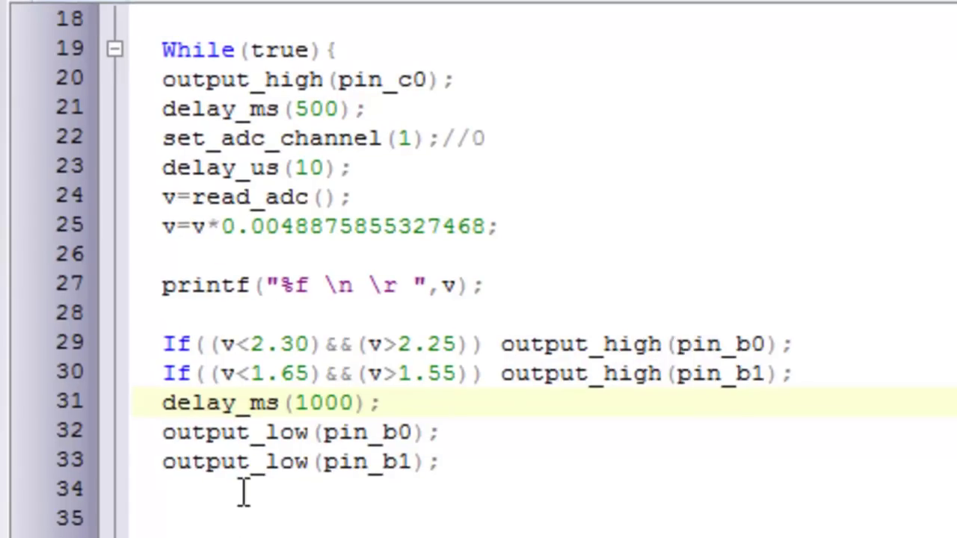
click(163, 404)
text(//)
key(F9)
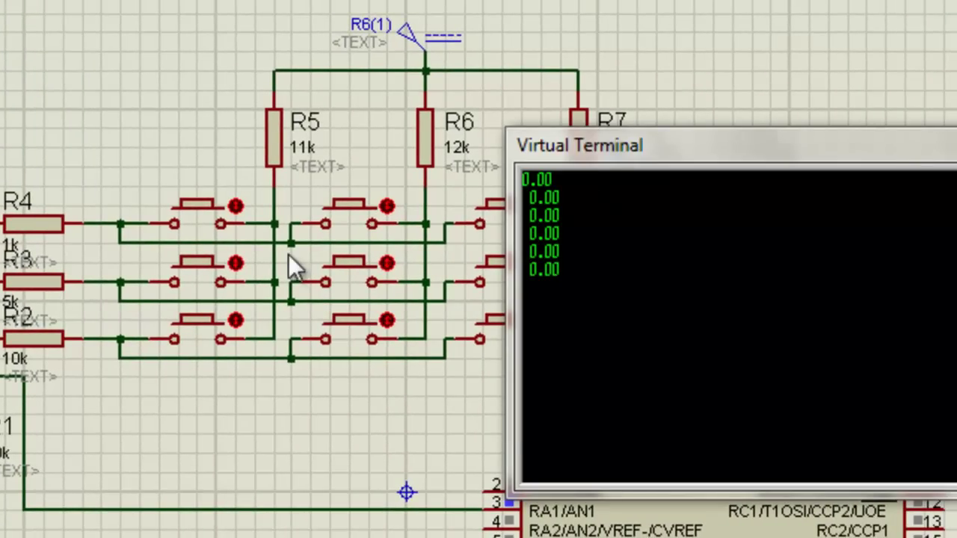
Press the R4-row and top-middle keypad buttons, then drag the terminal to uncover R7
click(196, 214)
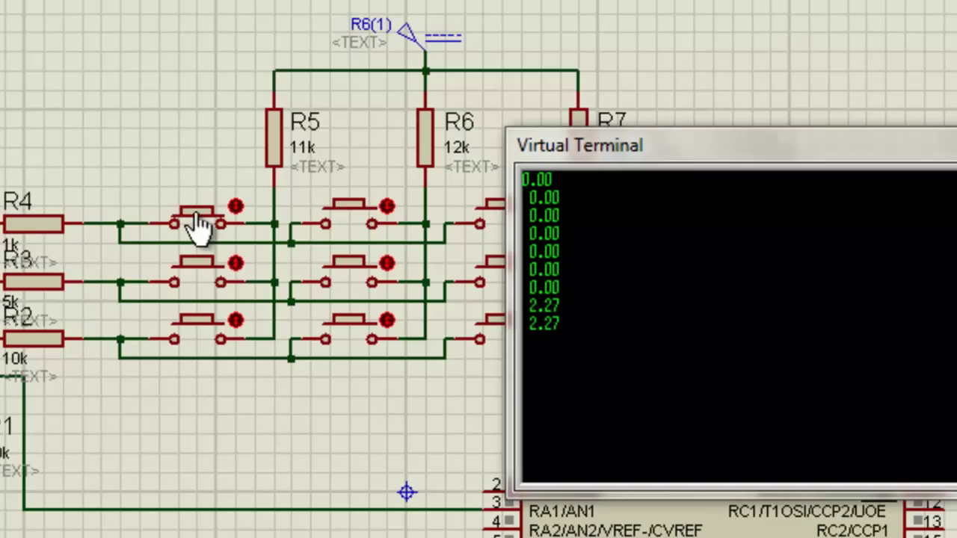
click(342, 222)
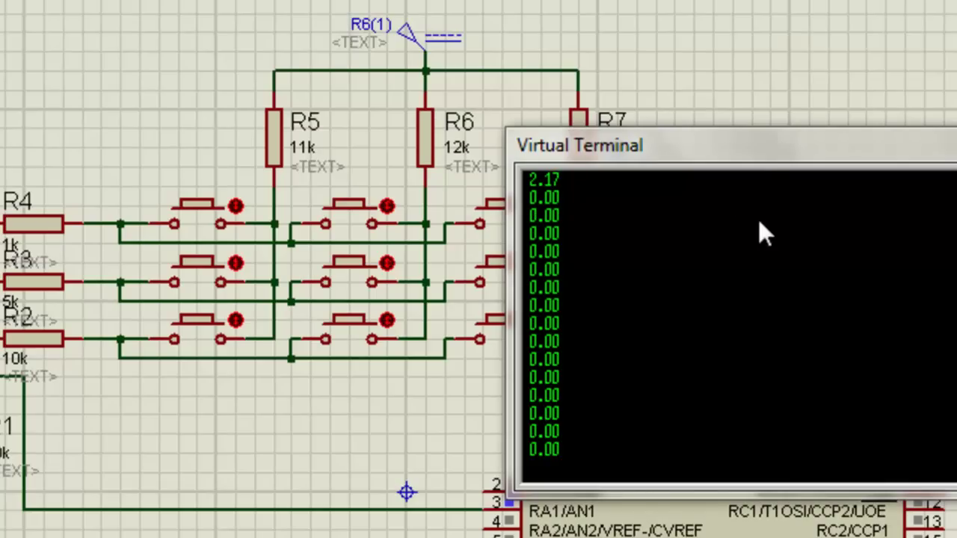
drag(748, 149, 904, 159)
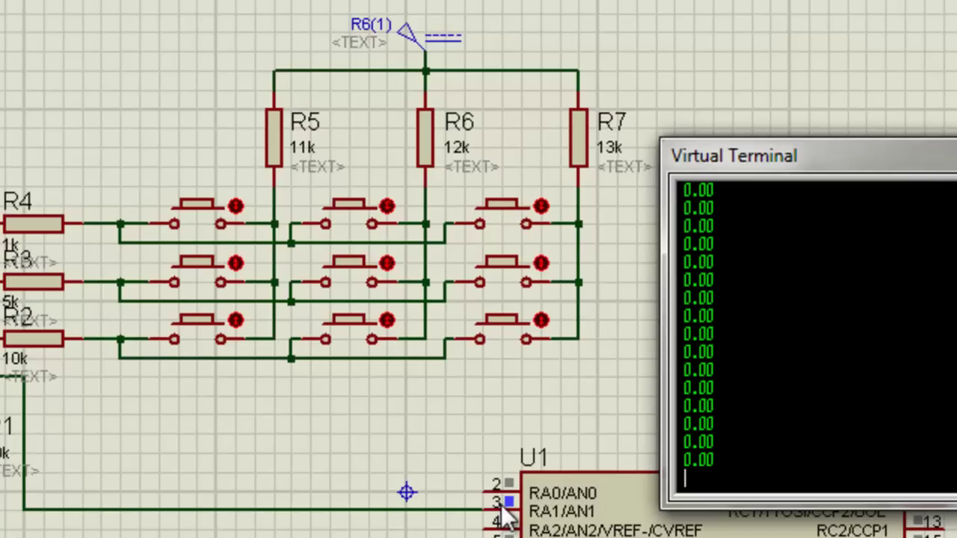
drag(827, 157, 808, 79)
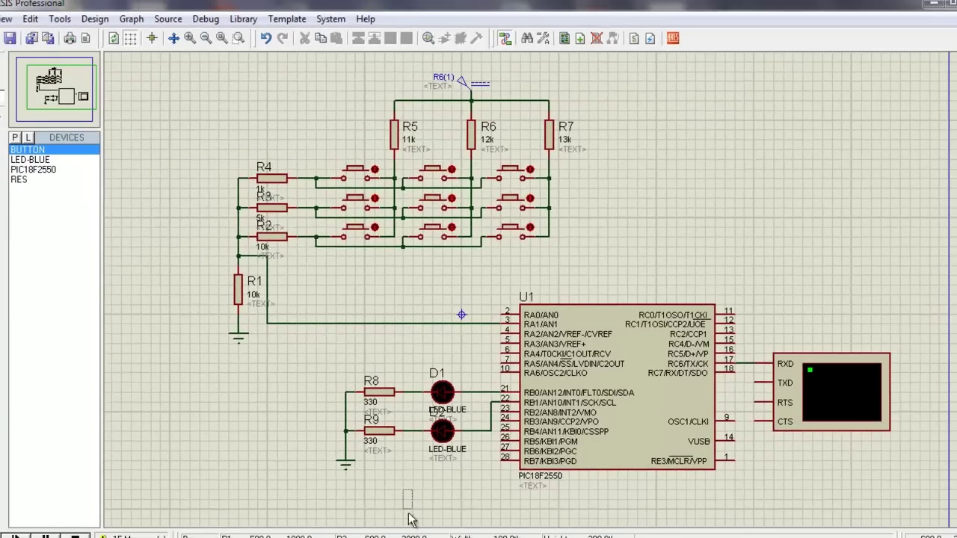
Scroll to show the full PIC18F2550 keypad circuit and box-select part of the schematic
scroll(413, 516, down, 3)
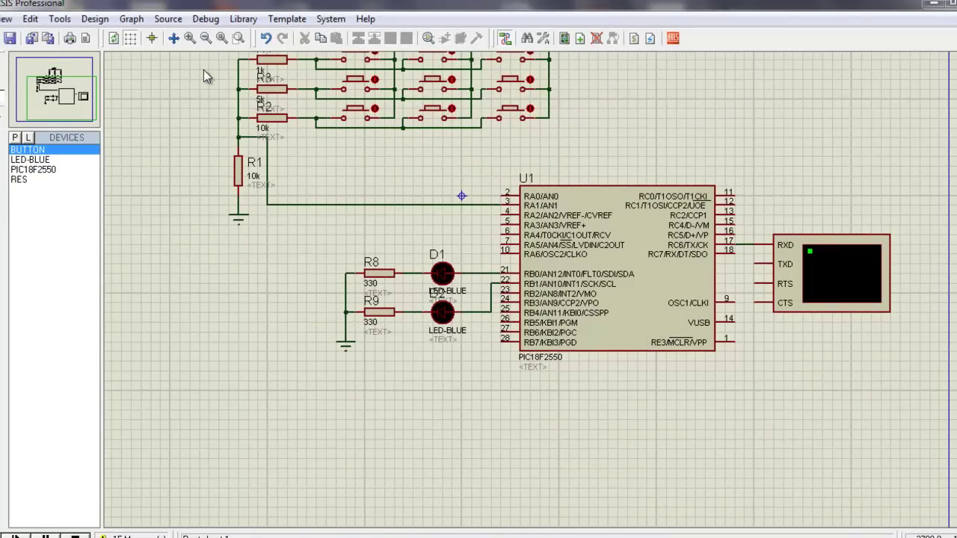
scroll(207, 86, up, 2)
scroll(336, 64, up, 2)
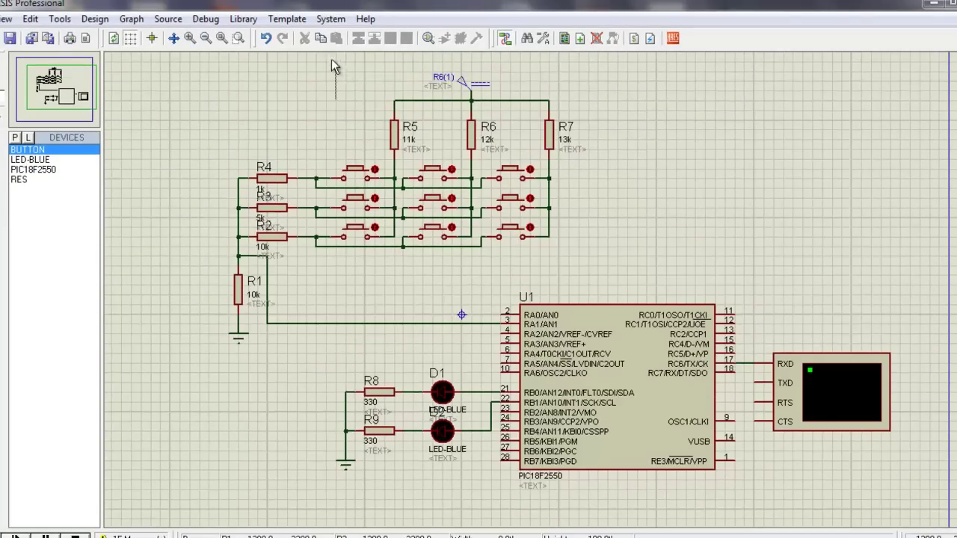
drag(298, 131, 337, 159)
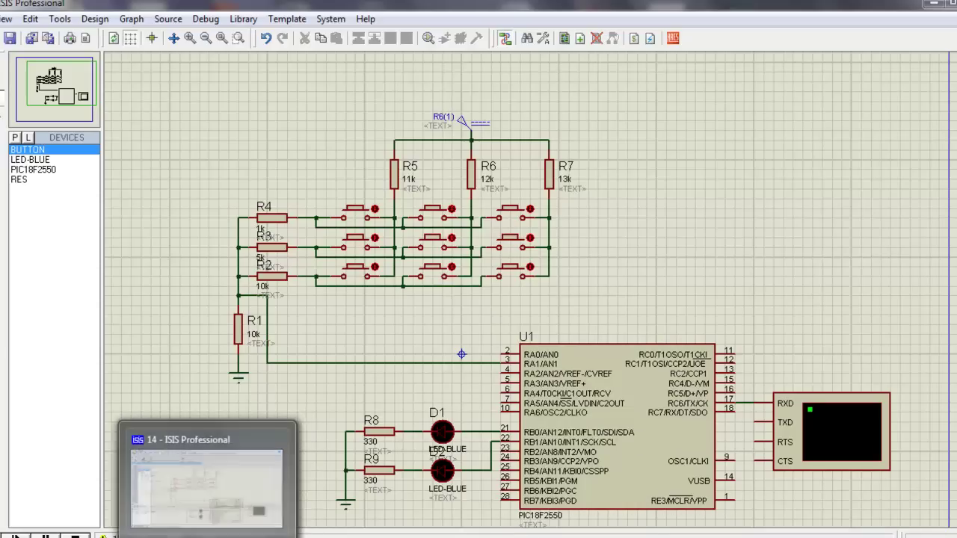
mouse_move(131, 537)
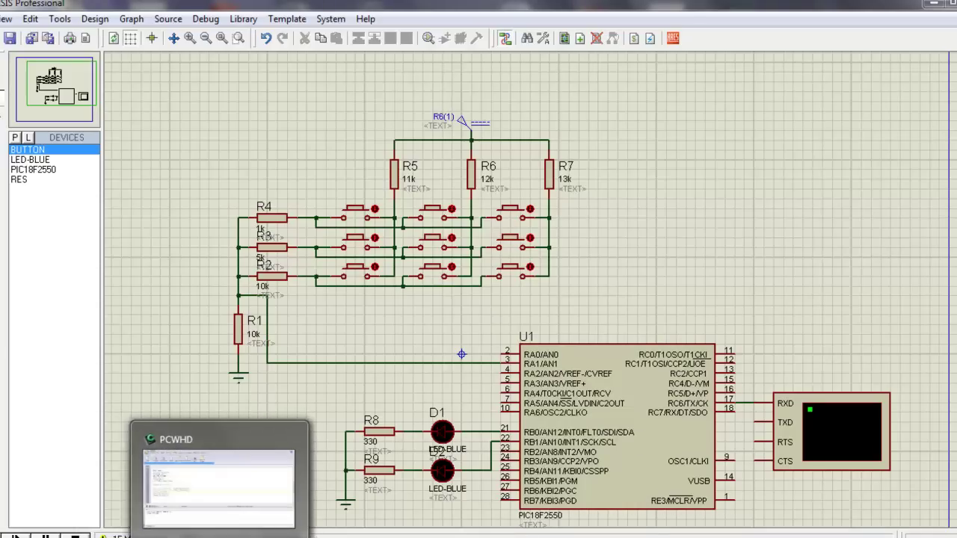
Switch to the CCS PCWHD editor from the taskbar
click(241, 451)
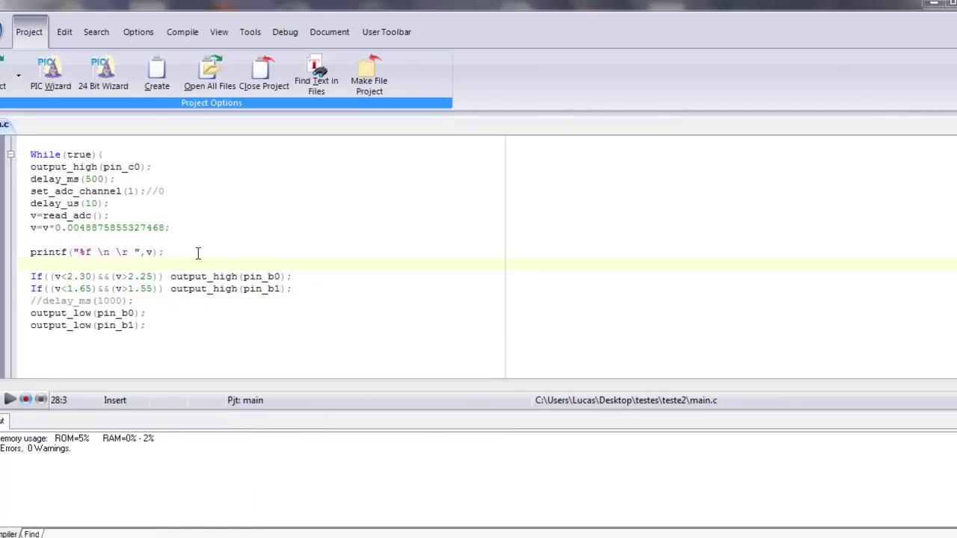